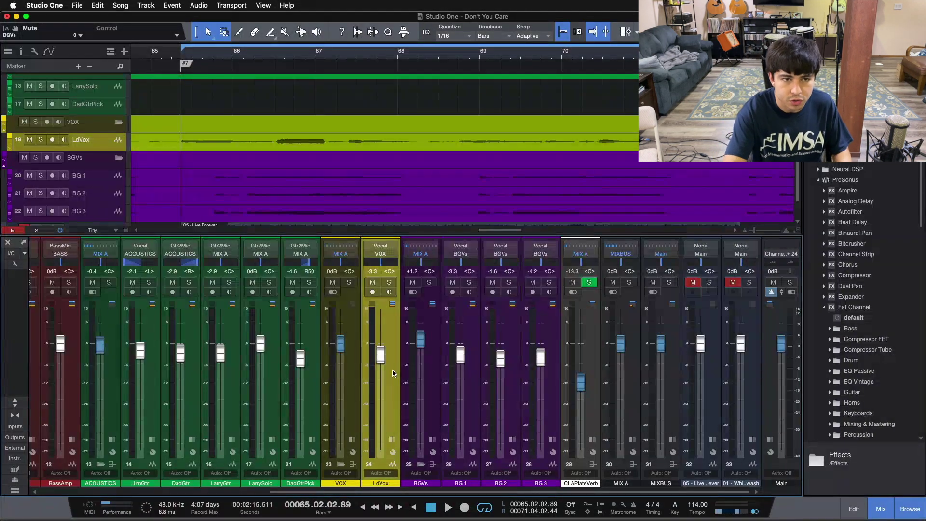
Step: Play the section from bar 65 in the full mix and with LdVox soloed, then stop and clear the solo
{"action": "key", "text": "space"}
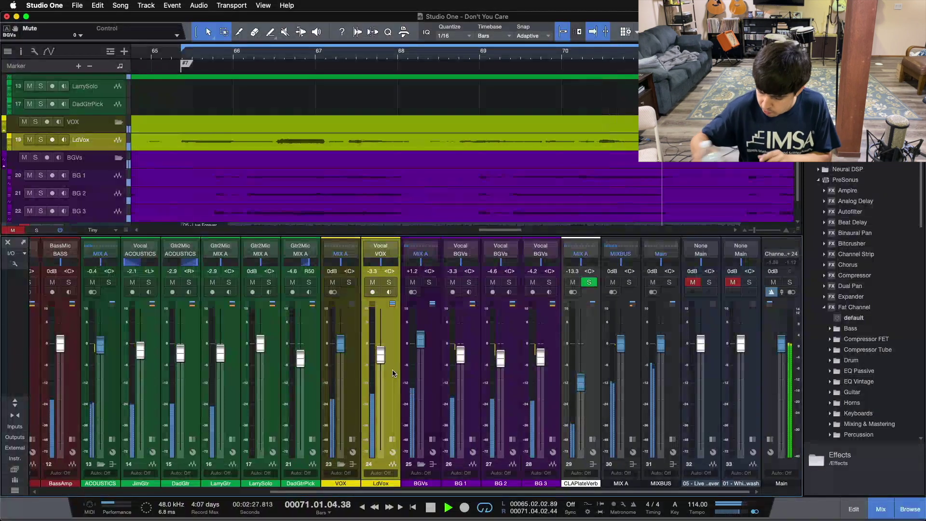
{"action": "left_click", "coordinate": [388, 283]}
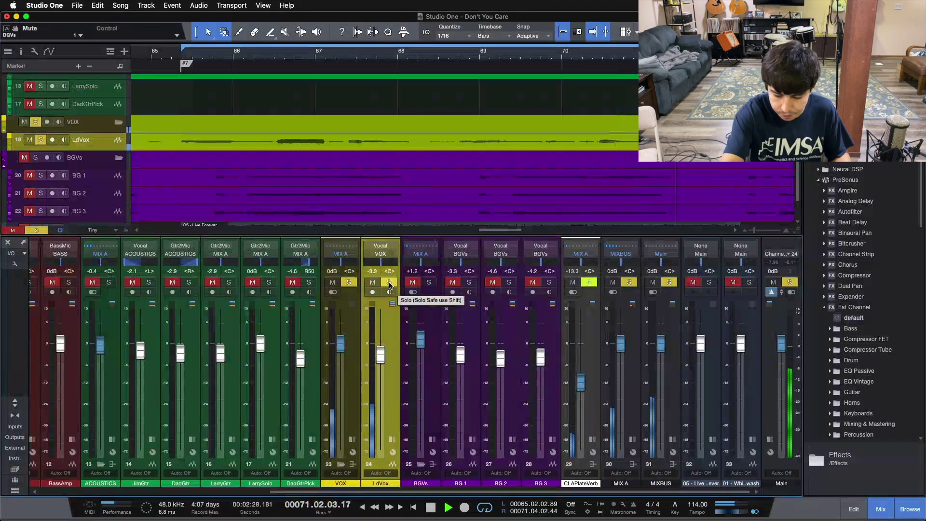
{"action": "key", "text": "space"}
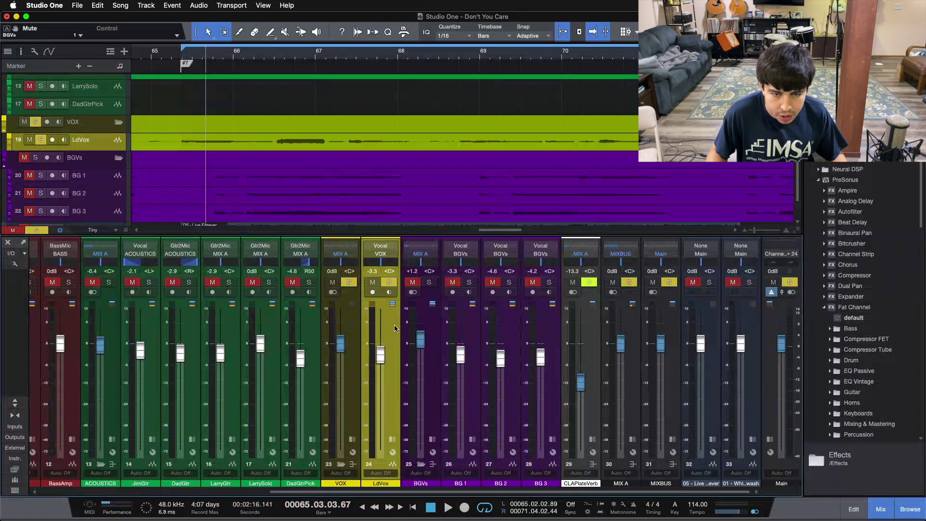
{"action": "key", "text": "s"}
Step: Bypass the CLAPlateVerb send on the LdVox channel and collapse the channel's inserts and sends
{"action": "left_click", "coordinate": [392, 439]}
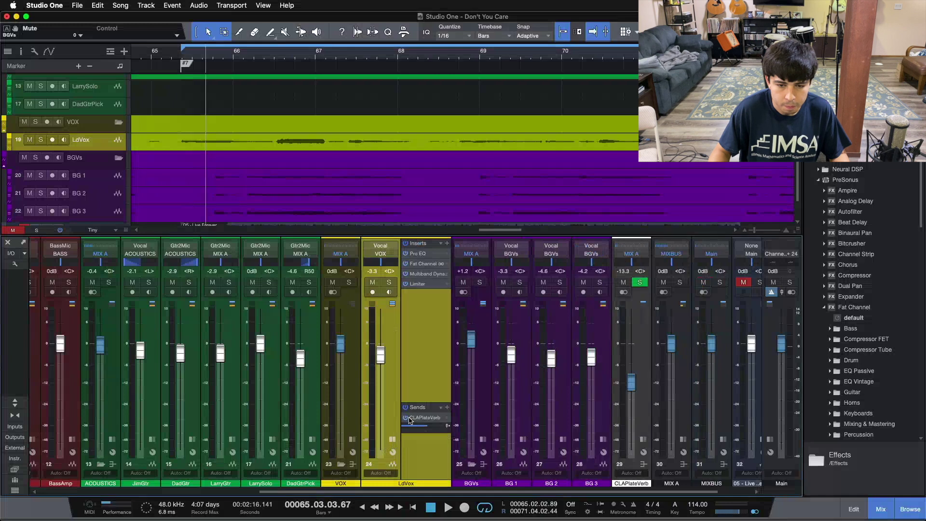
{"action": "left_click", "coordinate": [406, 418]}
{"action": "left_click", "coordinate": [393, 439]}
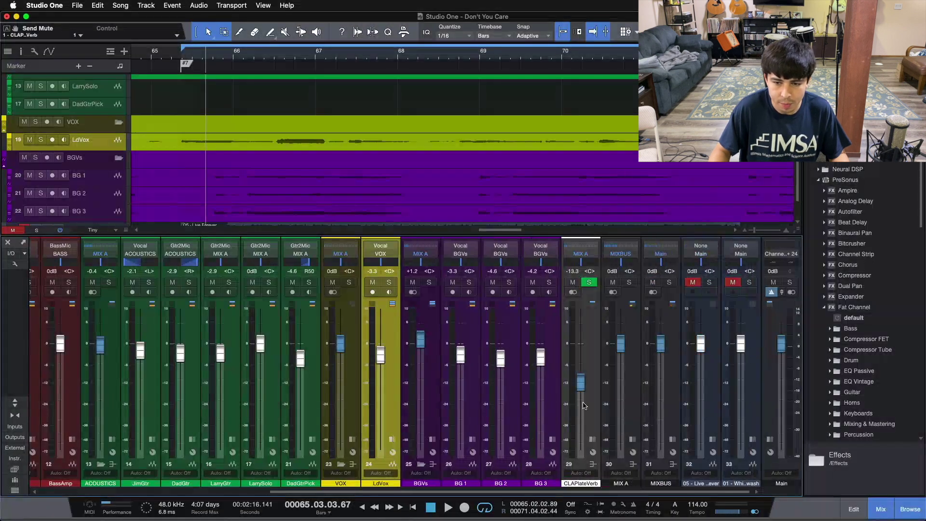
Step: Add a new FX channel beside CLAPlateVerb and name it HallVerb
{"action": "right_click", "coordinate": [589, 400]}
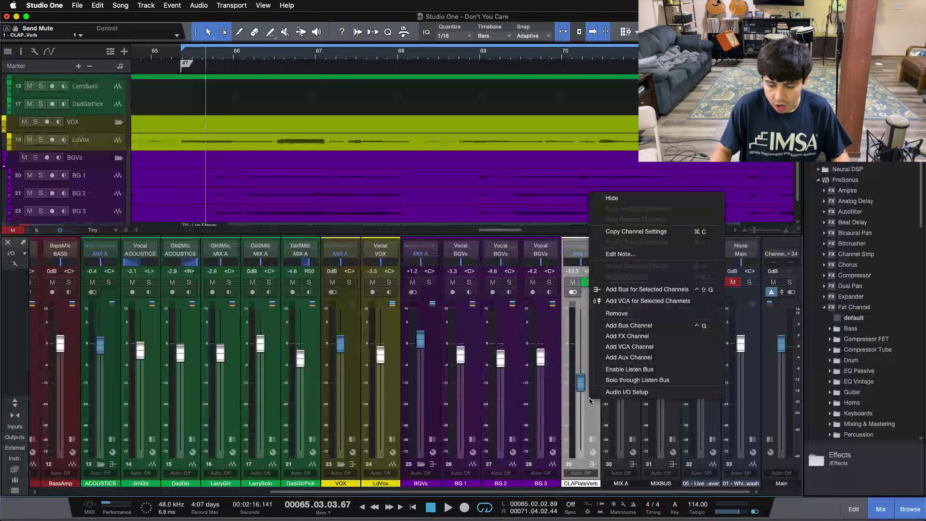
{"action": "left_click", "coordinate": [617, 331]}
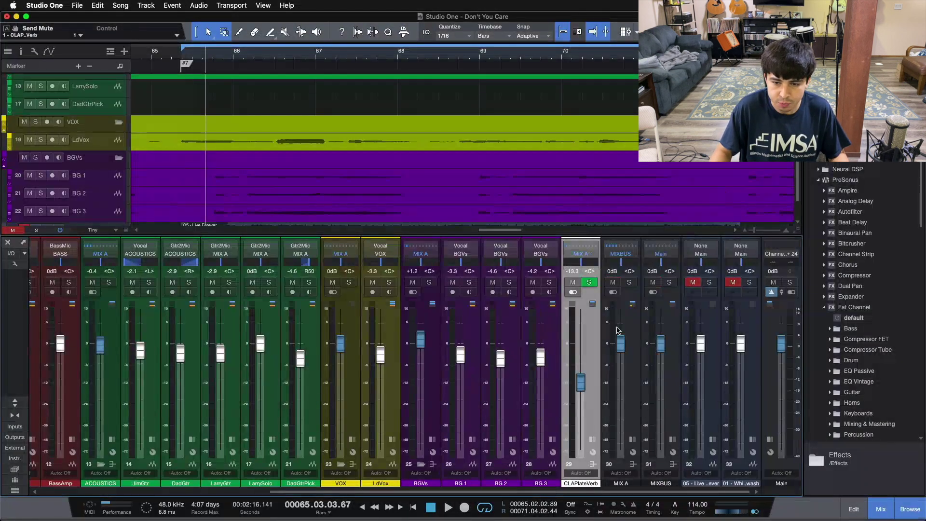
{"action": "double_click", "coordinate": [625, 485]}
{"action": "type", "text": "HallVerb"}
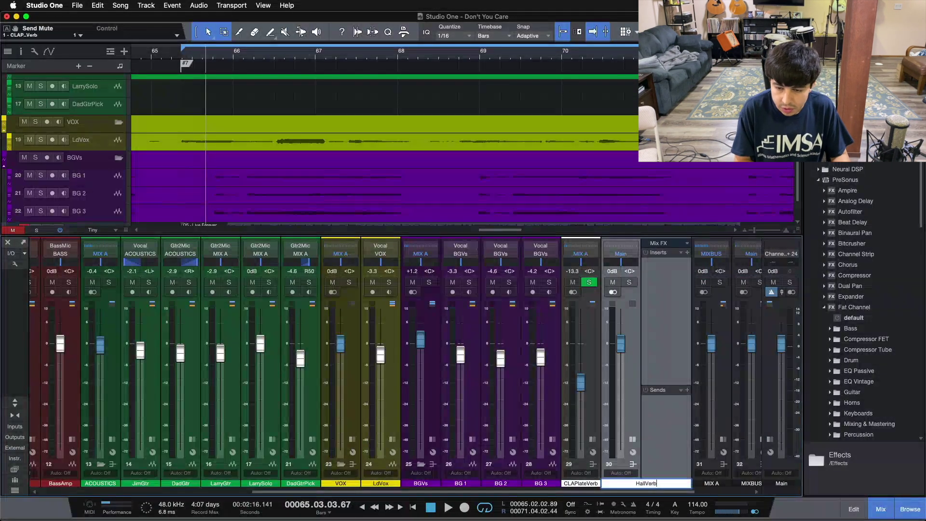
{"action": "key", "text": "Return"}
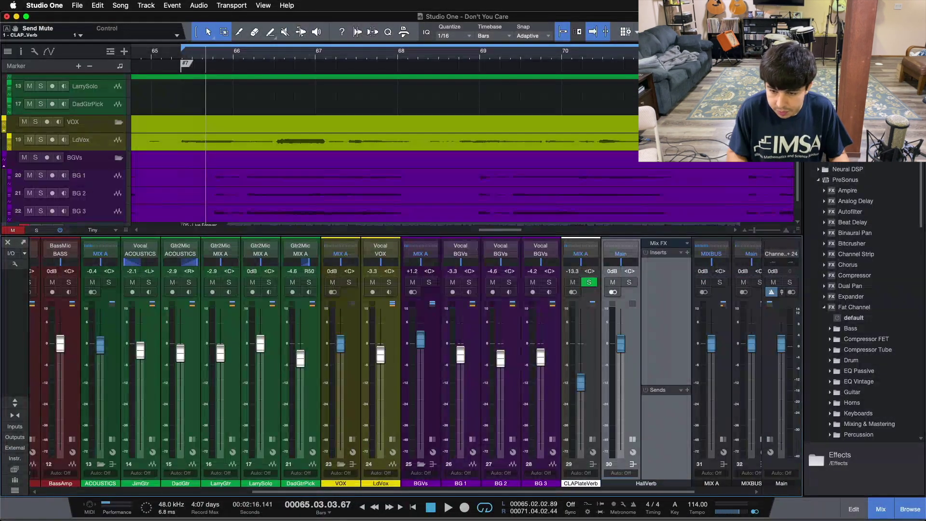
{"action": "left_click", "coordinate": [683, 481]}
{"action": "left_click", "coordinate": [825, 477]}
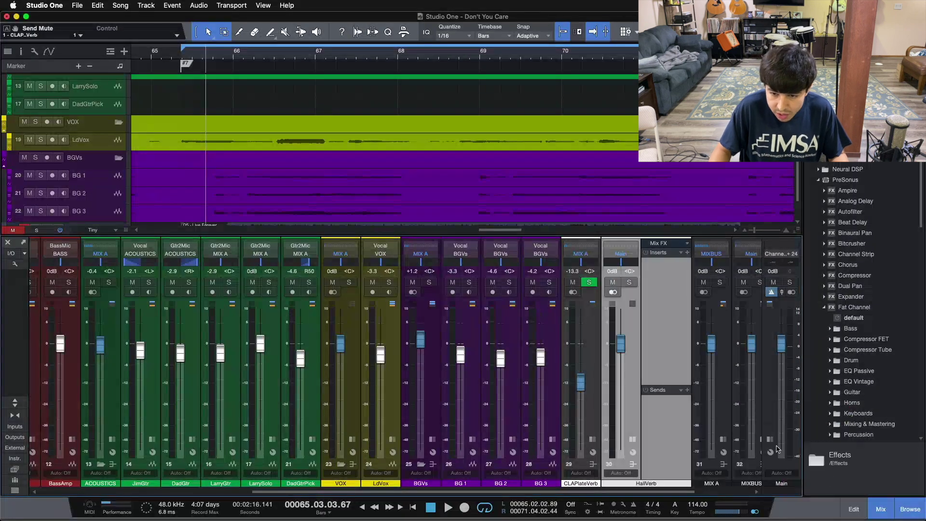
Step: Route the HallVerb channel's output to MIX A and enable solo safe on it
{"action": "left_click", "coordinate": [622, 255]}
{"action": "left_click", "coordinate": [615, 380]}
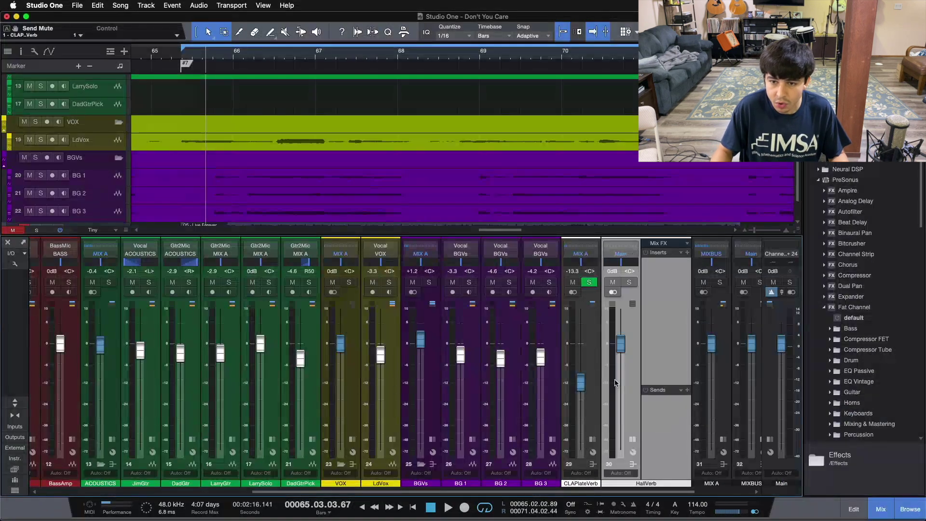
{"action": "left_click", "coordinate": [629, 283]}
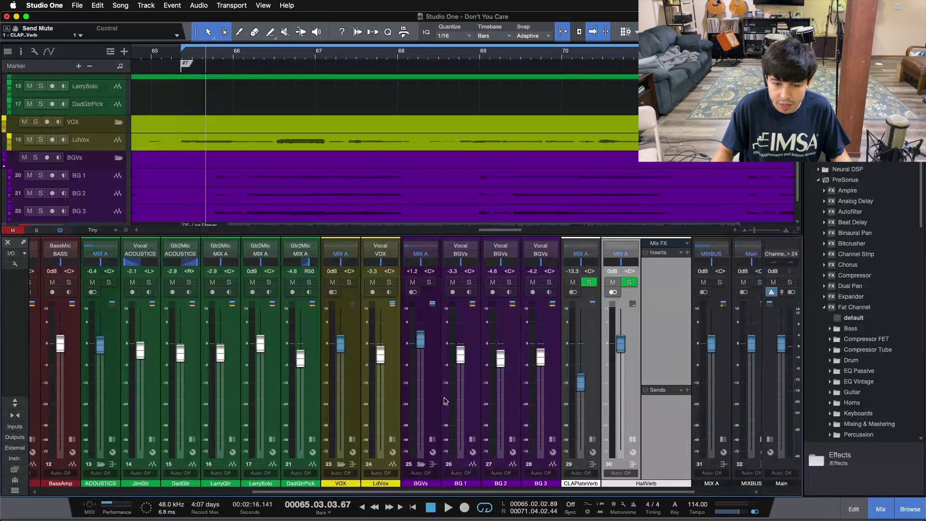
Step: Add a send from the LdVox channel to HallVerb, leaving LdVox unsoloed
{"action": "left_click", "coordinate": [392, 438]}
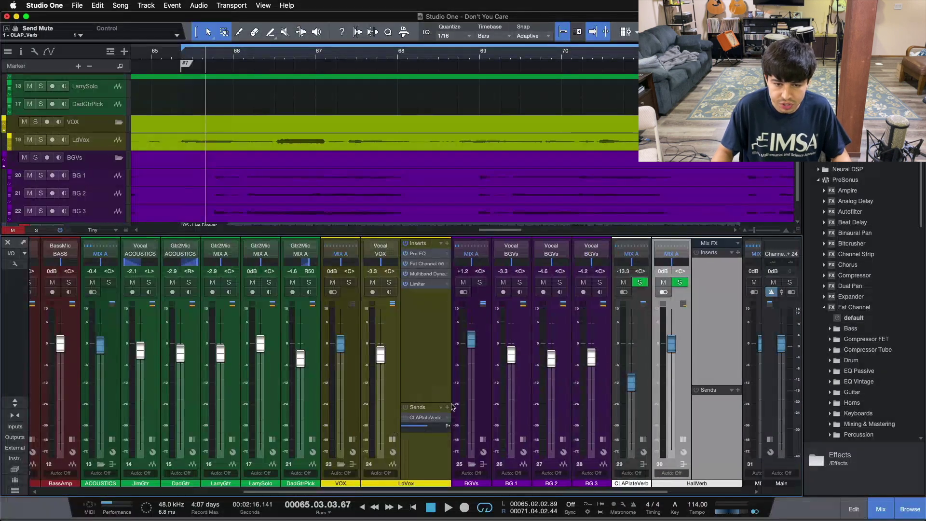
{"action": "left_click", "coordinate": [446, 407]}
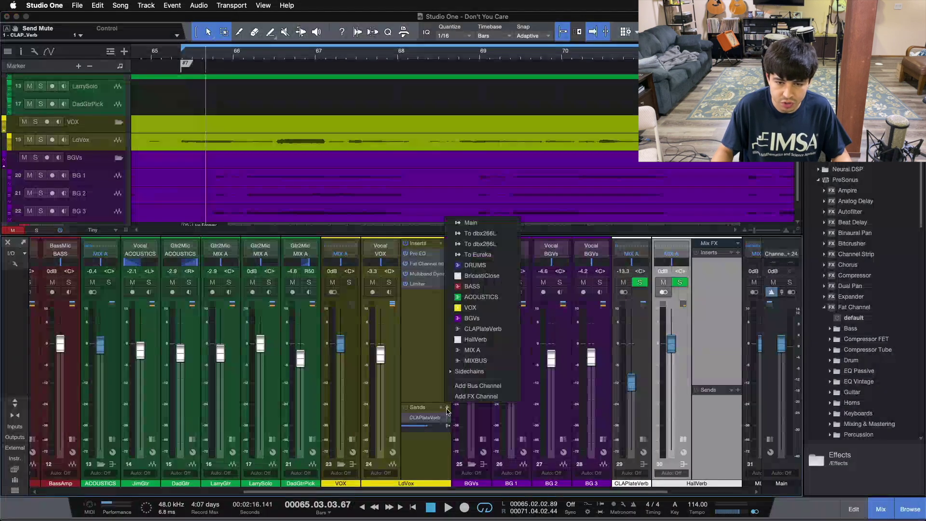
{"action": "left_click", "coordinate": [476, 335]}
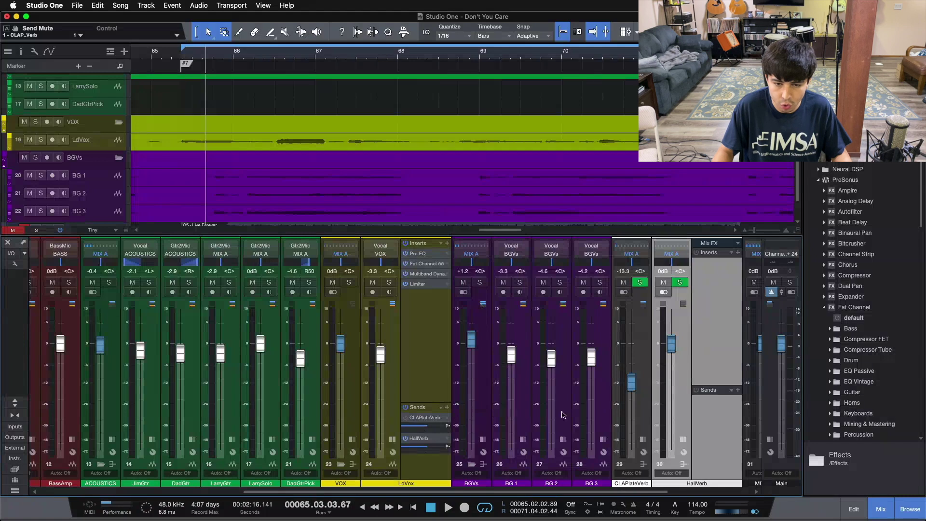
{"action": "left_click", "coordinate": [388, 283]}
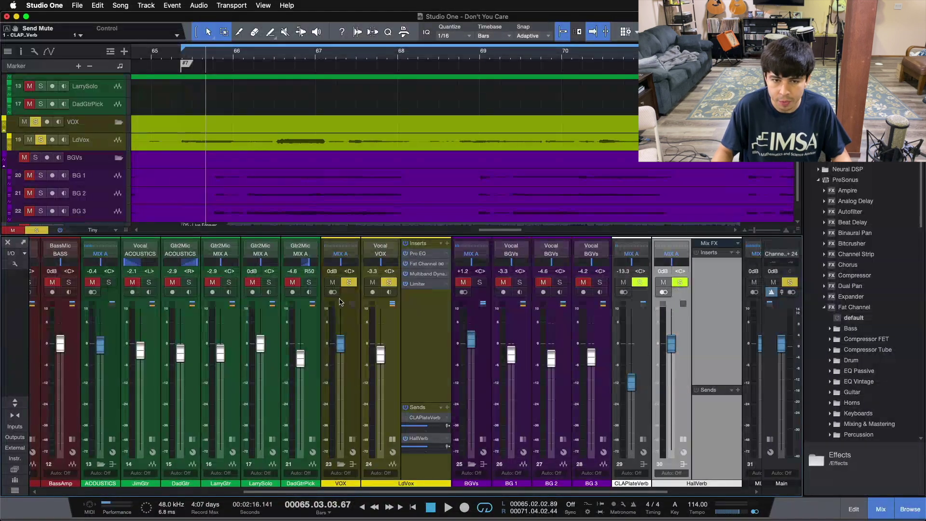
{"action": "left_click", "coordinate": [384, 283]}
Step: Copy the Room Reverb and Pro EQ inserts from CLAPlateVerb to the HallVerb channel
{"action": "left_click_drag", "start_coordinate": [454, 492], "coordinate": [523, 492]}
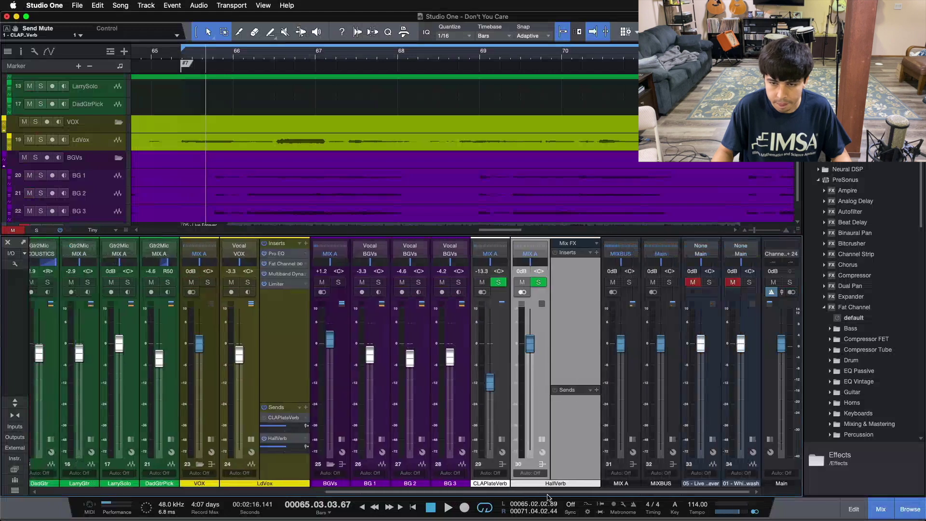
{"action": "left_click", "coordinate": [502, 464]}
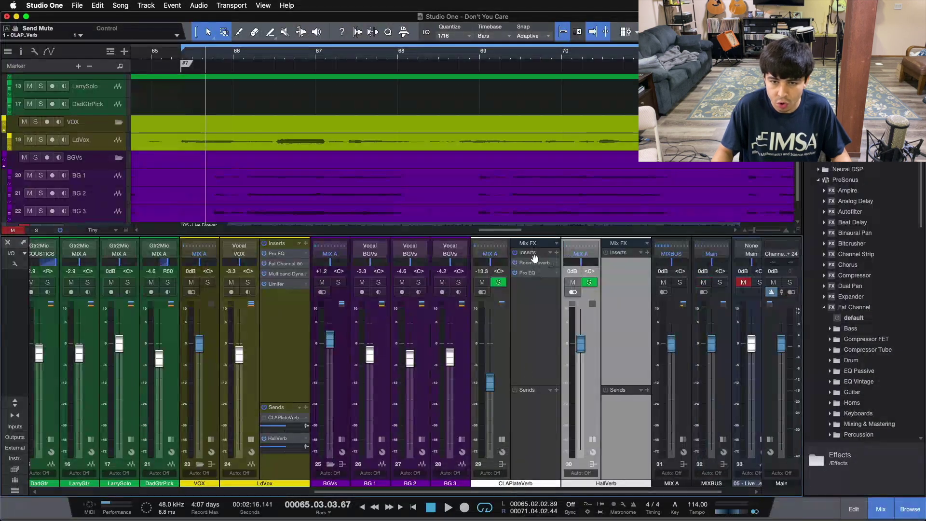
{"action": "left_click_drag", "start_coordinate": [644, 265], "coordinate": [631, 271]}
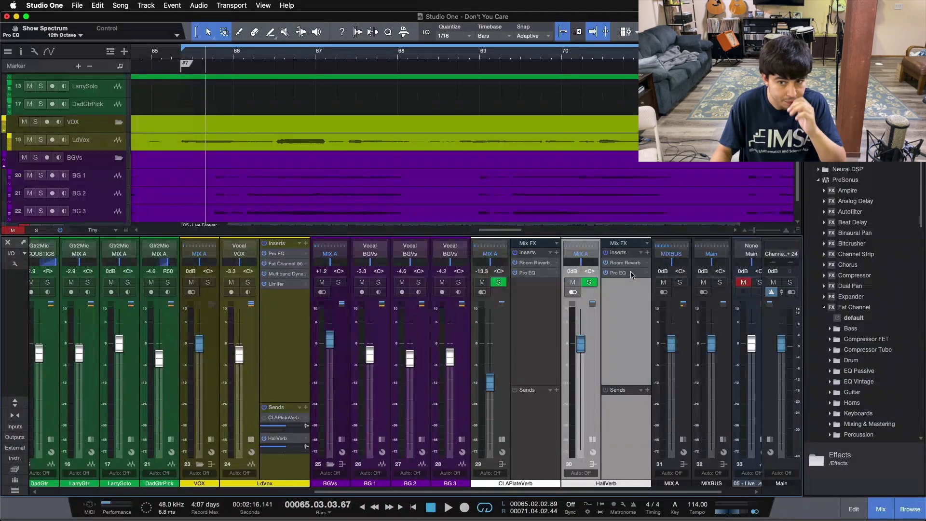
Step: Check HallVerb's Pro EQ and try the Concert Hall preset in its Room Reverb
{"action": "left_click", "coordinate": [622, 273]}
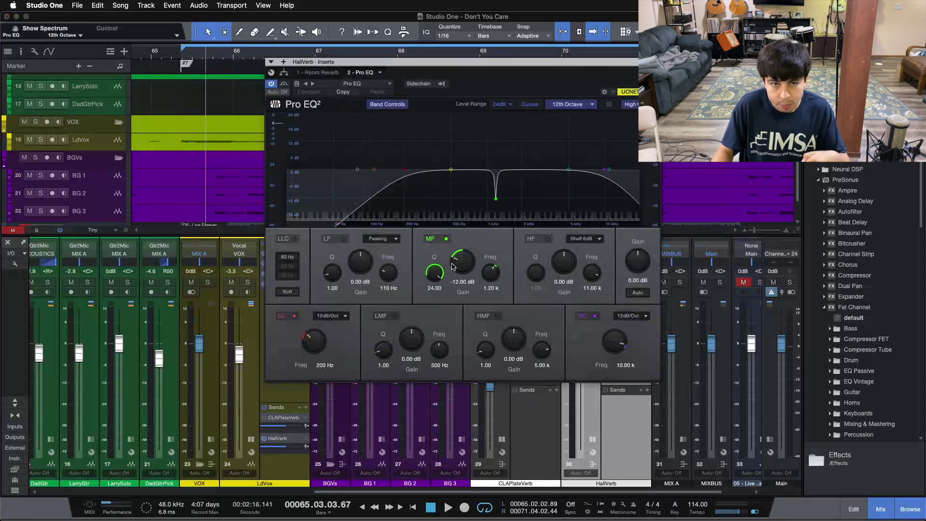
{"action": "left_click", "coordinate": [319, 72]}
{"action": "left_click", "coordinate": [350, 84]}
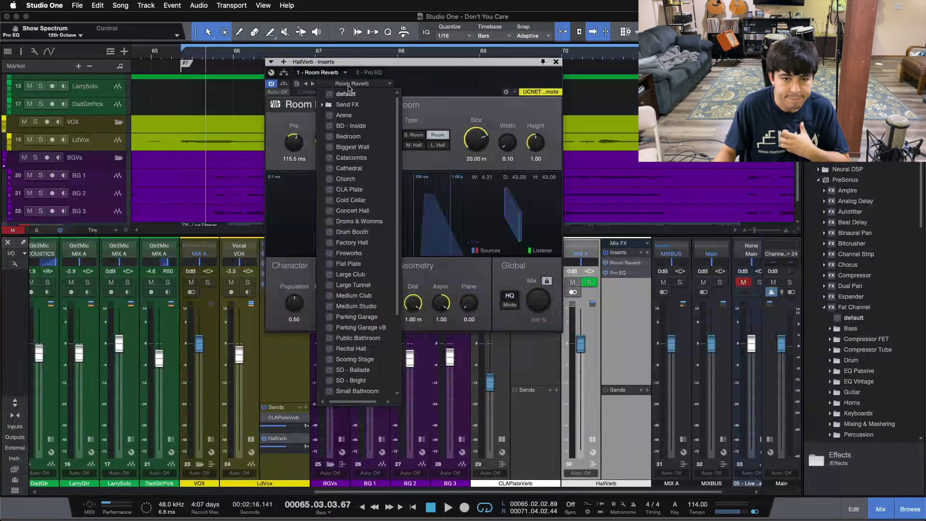
{"action": "left_click", "coordinate": [352, 210]}
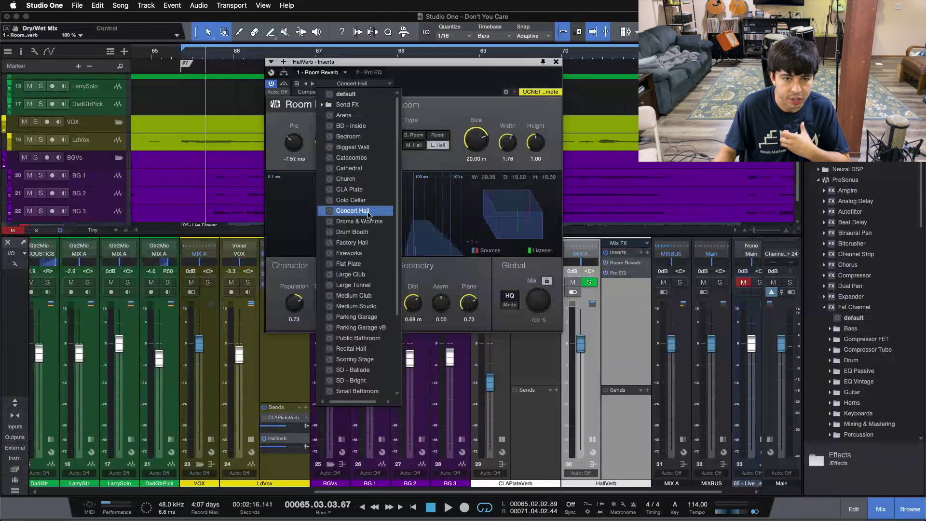
{"action": "left_click", "coordinate": [455, 113]}
Step: Load the Recital Hall preset in HallVerb's Room Reverb and close the effect window
{"action": "left_click", "coordinate": [360, 84]}
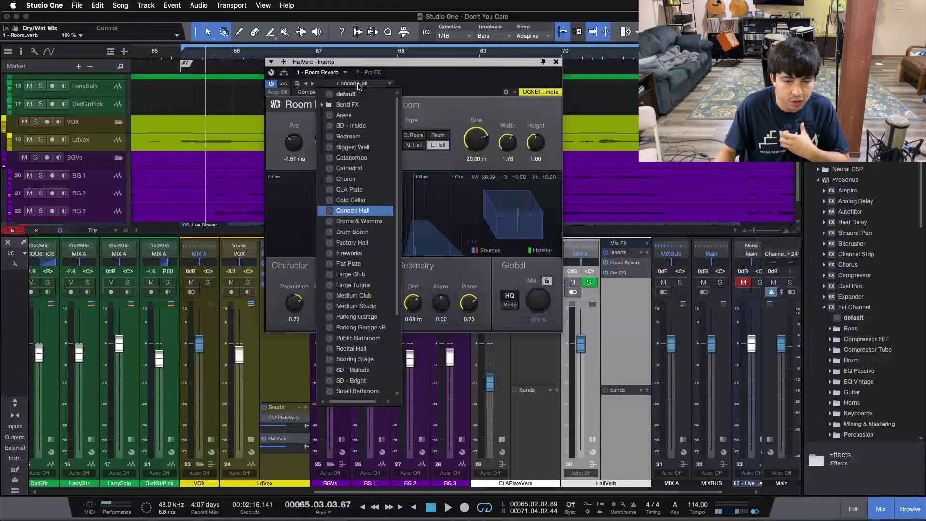
{"action": "left_click", "coordinate": [359, 348]}
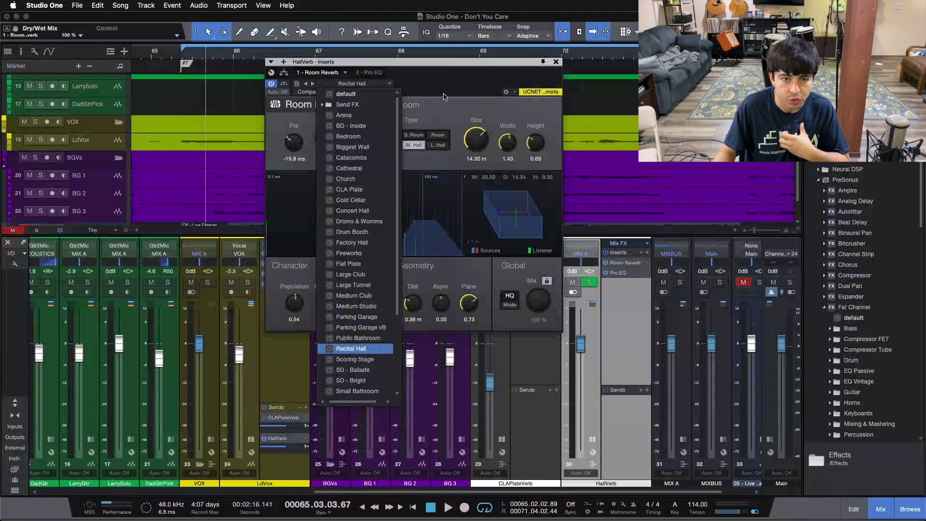
{"action": "left_click", "coordinate": [444, 96]}
{"action": "left_click", "coordinate": [366, 84]}
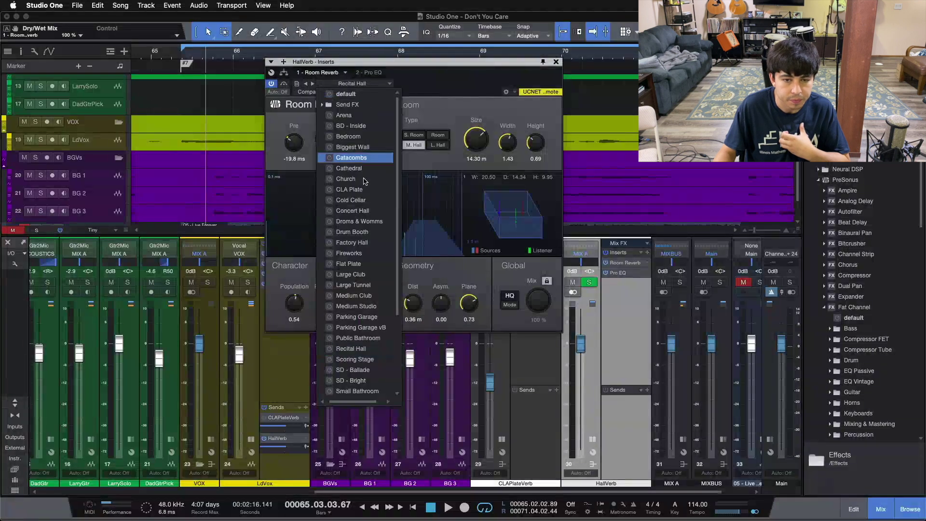
{"action": "scroll", "coordinate": [355, 231], "scroll_direction": "down", "scroll_amount": 2}
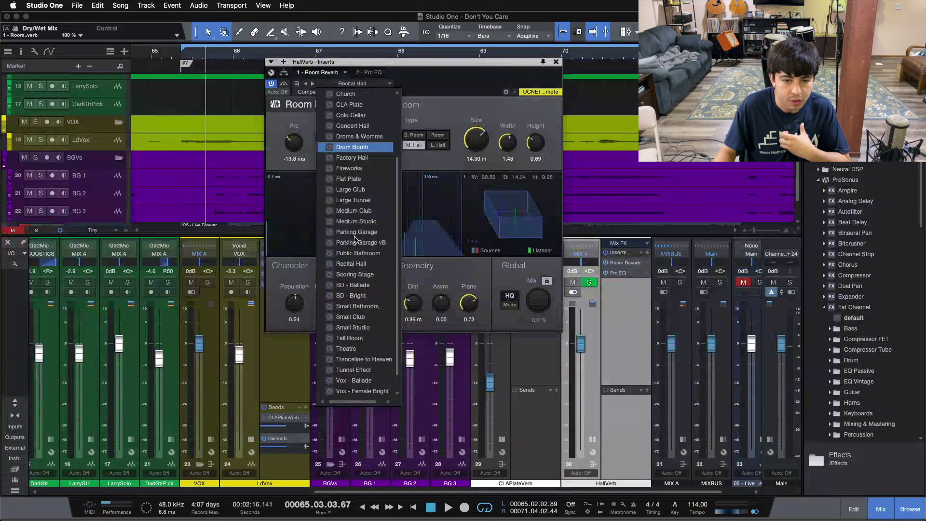
{"action": "left_click", "coordinate": [460, 113]}
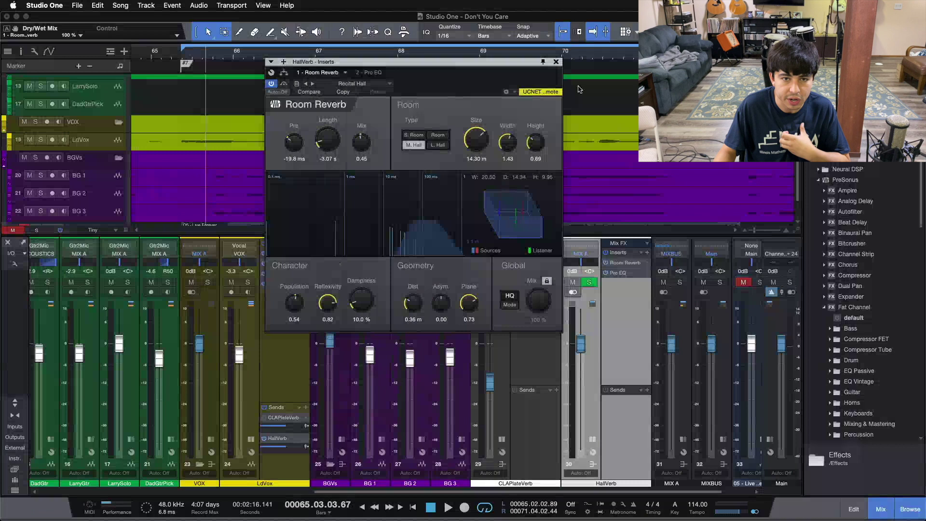
{"action": "left_click", "coordinate": [556, 61]}
Step: Return the playhead to the loop start, solo LdVox and start playback
{"action": "key", "text": "KP_1"}
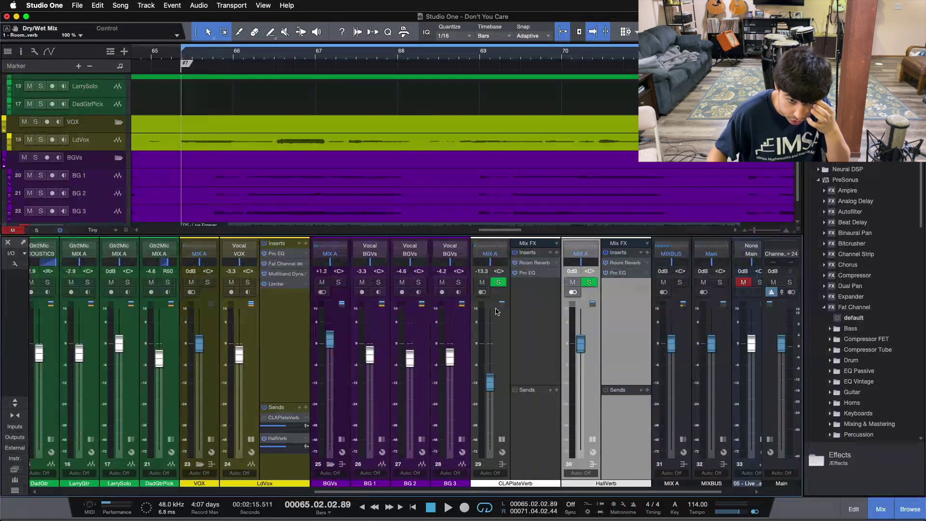
{"action": "left_click", "coordinate": [248, 282]}
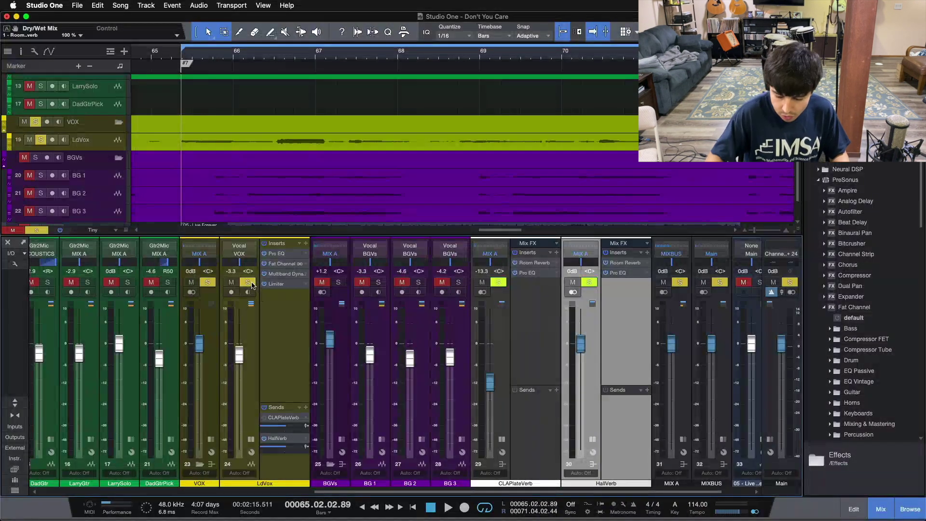
{"action": "key", "text": "space"}
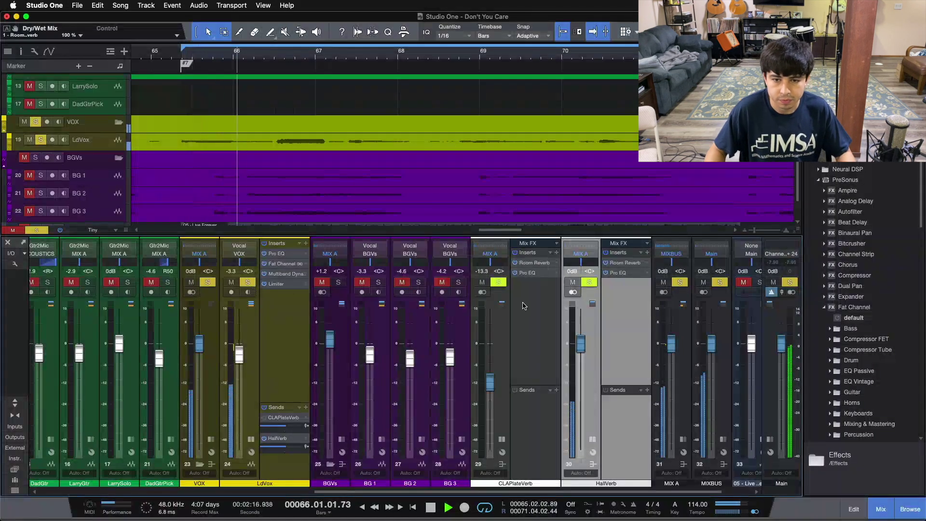
Step: Lower the HallVerb channel's fader to about -7.1 dB while the soloed lead vocal plays
{"action": "left_click_drag", "start_coordinate": [580, 343], "coordinate": [580, 351]}
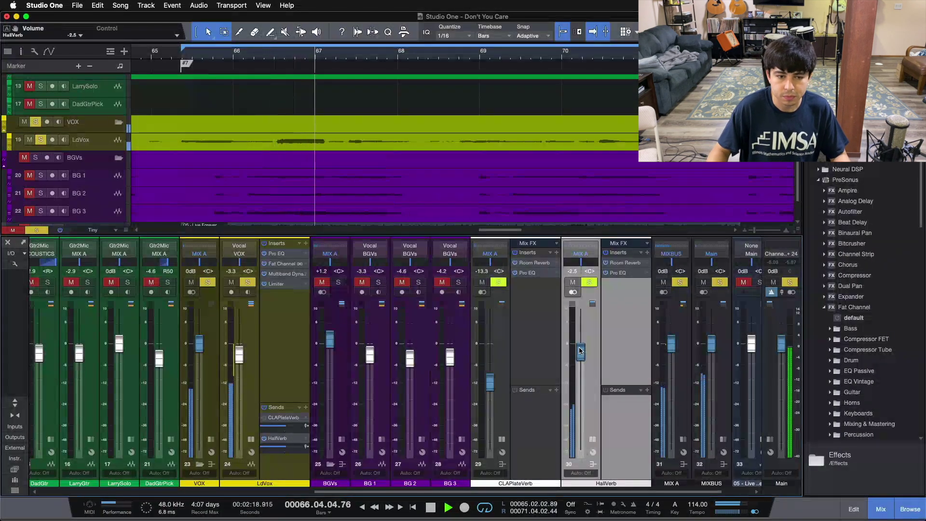
{"action": "scroll", "coordinate": [581, 352], "scroll_direction": "down", "scroll_amount": 3}
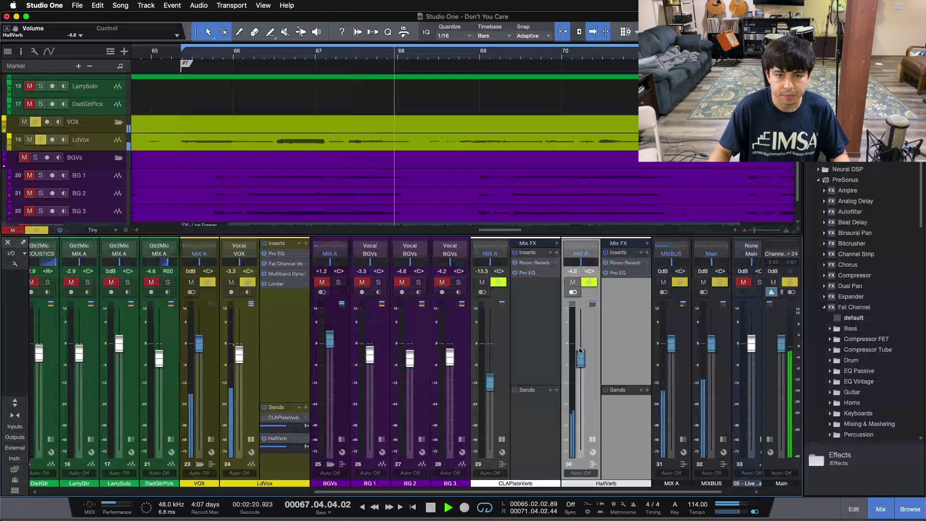
{"action": "scroll", "coordinate": [581, 351], "scroll_direction": "down", "scroll_amount": 2}
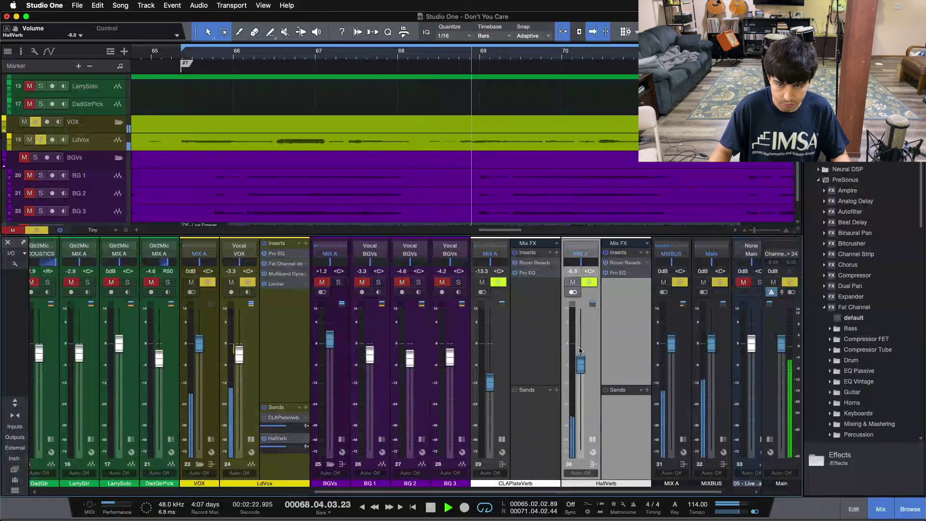
{"action": "scroll", "coordinate": [580, 351], "scroll_direction": "down", "scroll_amount": 1}
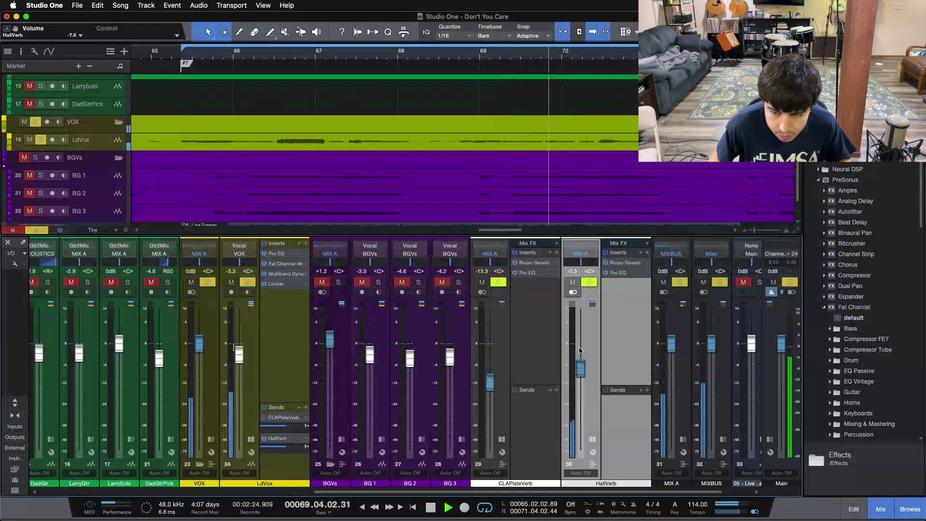
{"action": "scroll", "coordinate": [580, 351], "scroll_direction": "up", "scroll_amount": 1}
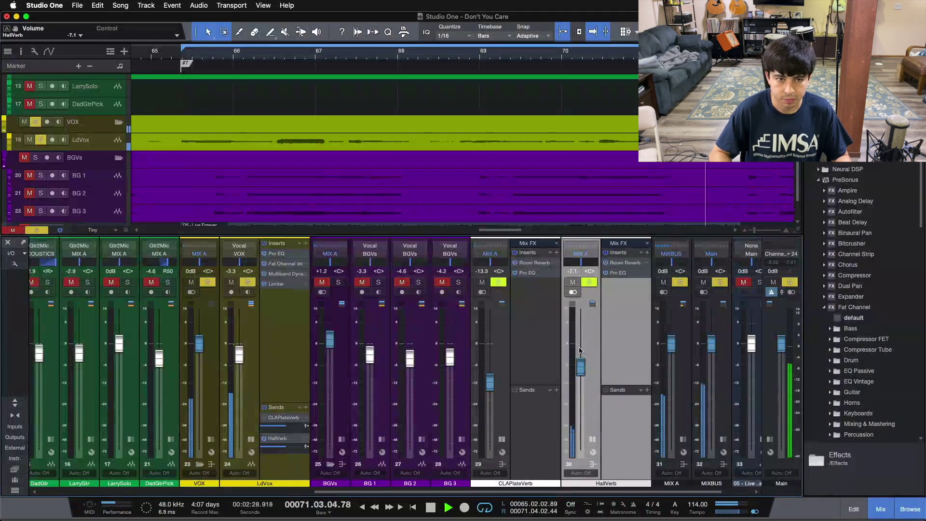
Step: Fine-tune the HallVerb fader to about -7.5 dB against the soloed lead vocal and stop playback
{"action": "scroll", "coordinate": [580, 351], "scroll_direction": "down", "scroll_amount": 1}
{"action": "scroll", "coordinate": [579, 350], "scroll_direction": "up", "scroll_amount": 1}
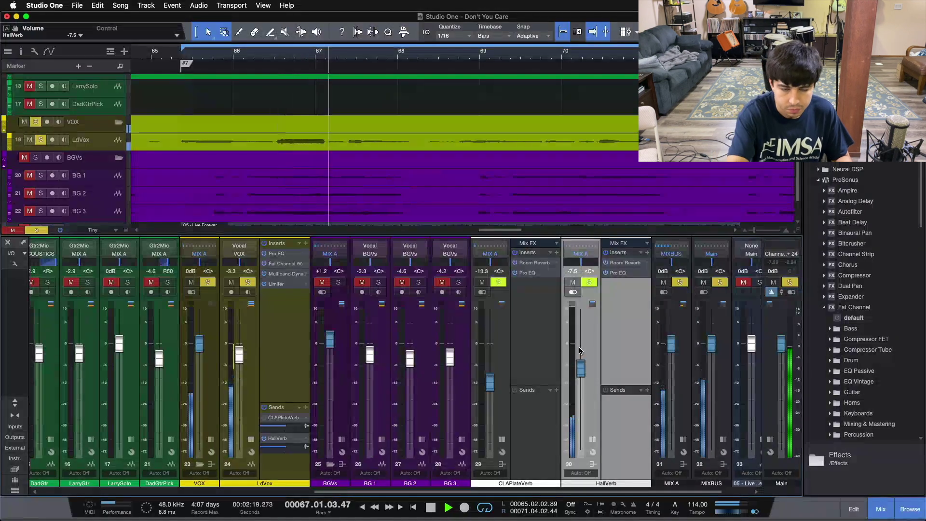
{"action": "key", "text": "space"}
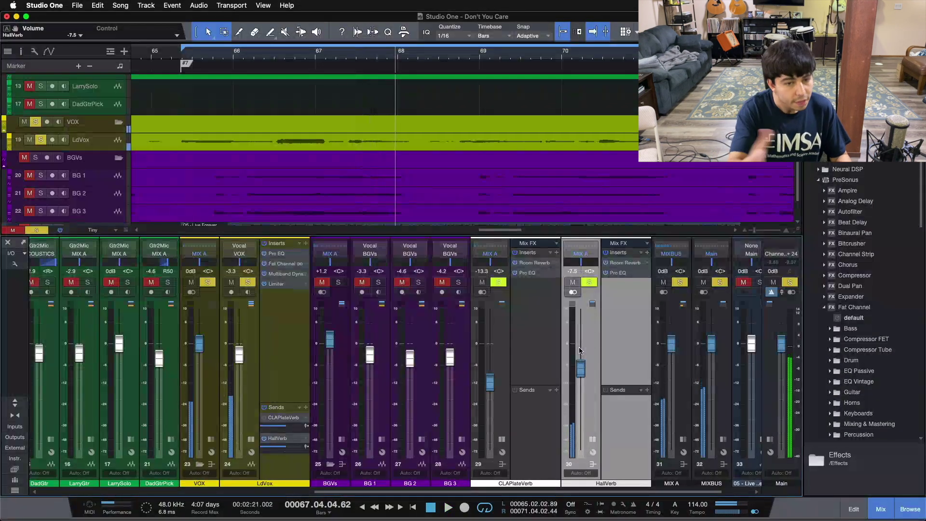
Step: Clear the solos, mute BGVs, and raise HallVerb's fader to about -3.3 dB while the mix plays from the loop start
{"action": "key", "text": "KP_1"}
{"action": "key", "text": "shift+s"}
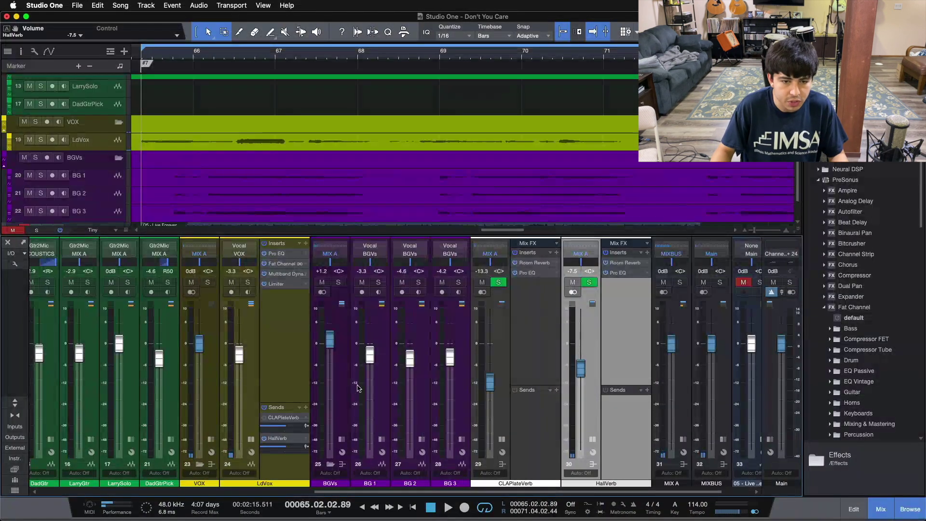
{"action": "left_click", "coordinate": [293, 333]}
{"action": "key", "text": "space"}
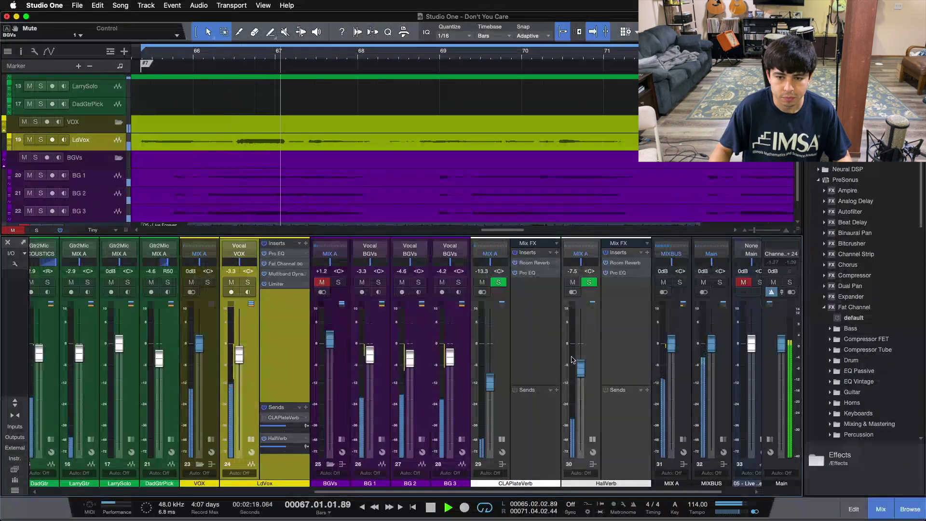
{"action": "left_click_drag", "start_coordinate": [581, 371], "coordinate": [580, 361]}
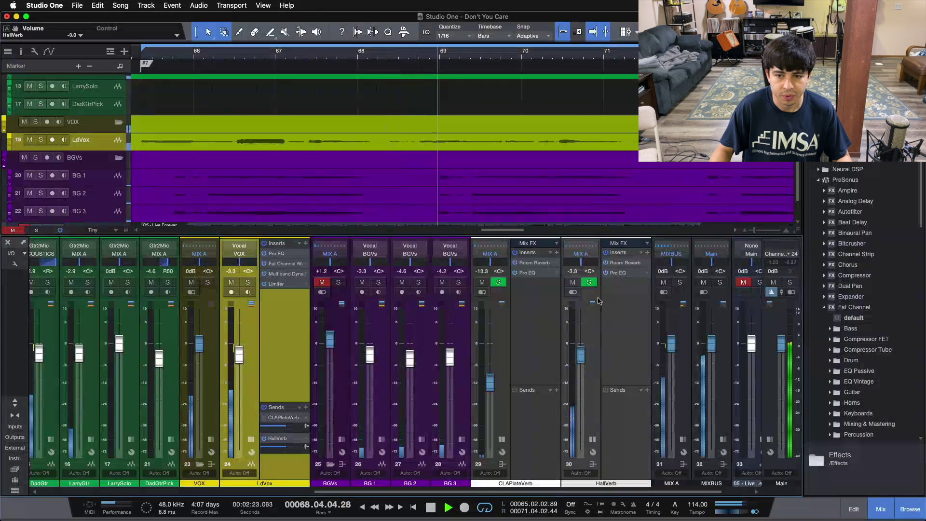
Step: Raise the low-cut frequency in HallVerb's Pro EQ to about 296 Hz and close the effect window
{"action": "left_click", "coordinate": [617, 273]}
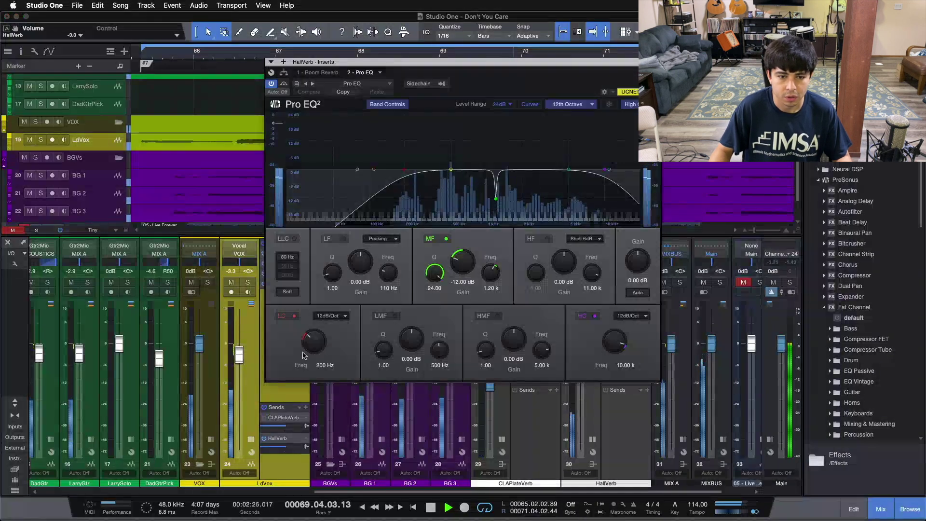
{"action": "left_click_drag", "start_coordinate": [313, 347], "coordinate": [314, 340]}
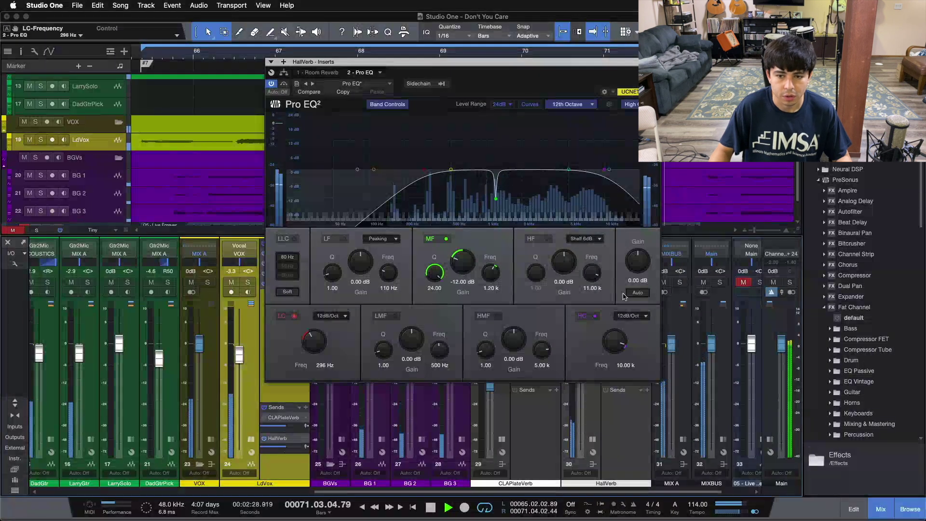
{"action": "left_click", "coordinate": [654, 61]}
Step: Compare the mix with HallVerb muted and unmuted, set its fader to about -3.8 dB and stop playback
{"action": "left_click_drag", "start_coordinate": [581, 355], "coordinate": [582, 357]}
{"action": "left_click", "coordinate": [572, 282]}
{"action": "left_click", "coordinate": [573, 282]}
{"action": "left_click_drag", "start_coordinate": [580, 351], "coordinate": [580, 352]}
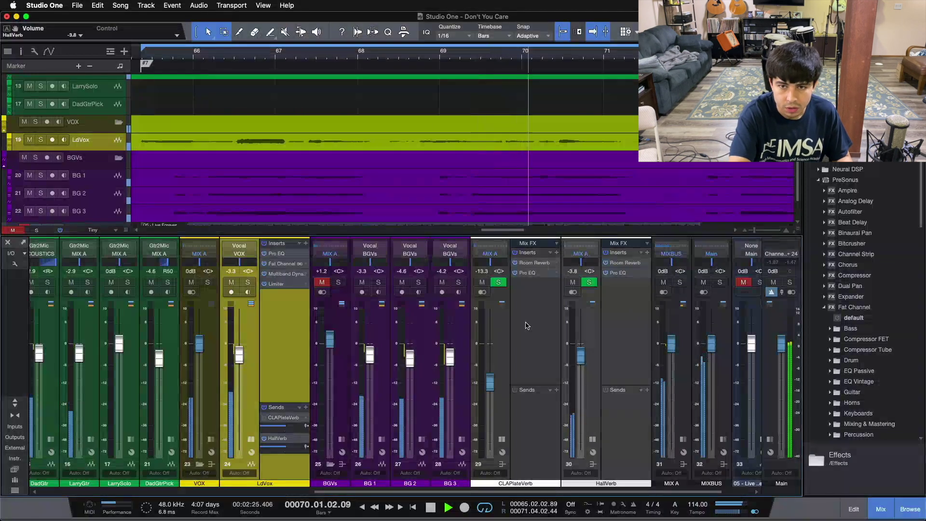
{"action": "key", "text": "space"}
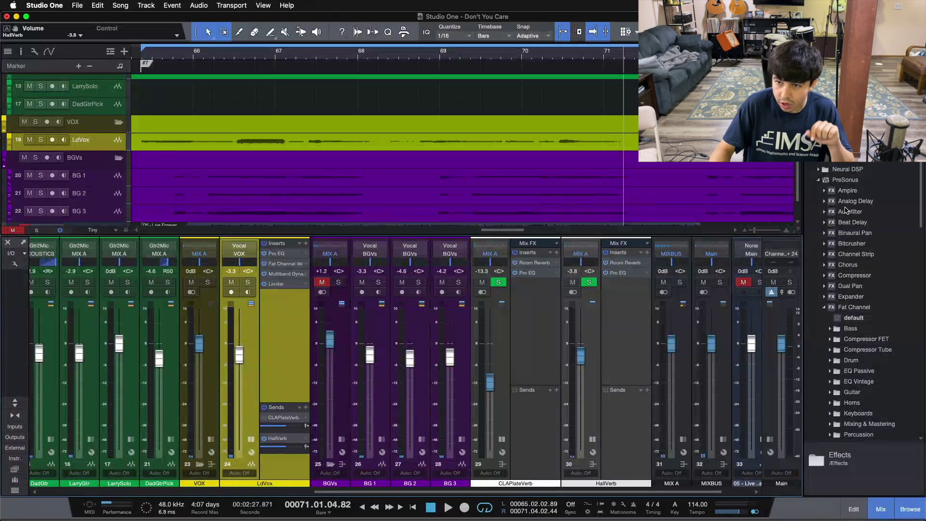
Step: Insert Analog Delay before Room Reverb on HallVerb, with low and high cut off and feedback at 0%
{"action": "left_click_drag", "start_coordinate": [845, 202], "coordinate": [625, 261]}
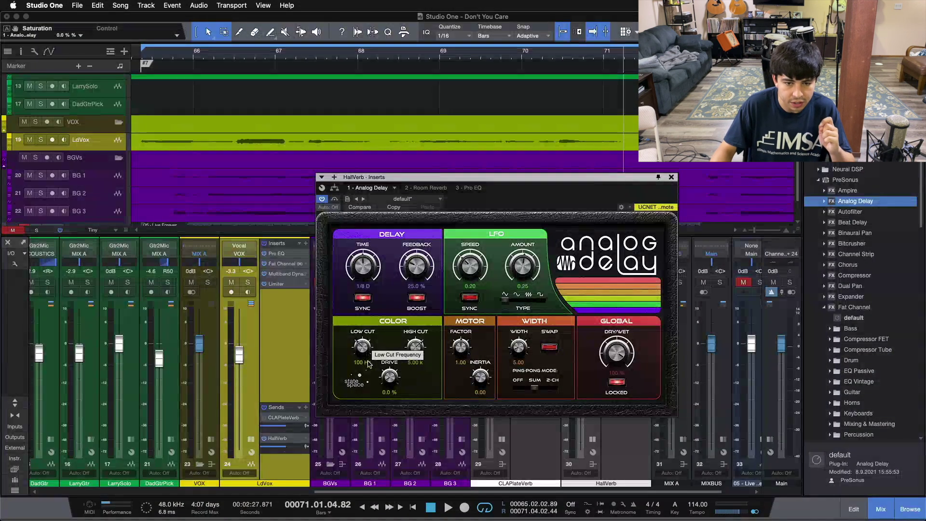
{"action": "left_click_drag", "start_coordinate": [364, 348], "coordinate": [361, 415]}
{"action": "left_click_drag", "start_coordinate": [416, 346], "coordinate": [467, 180]}
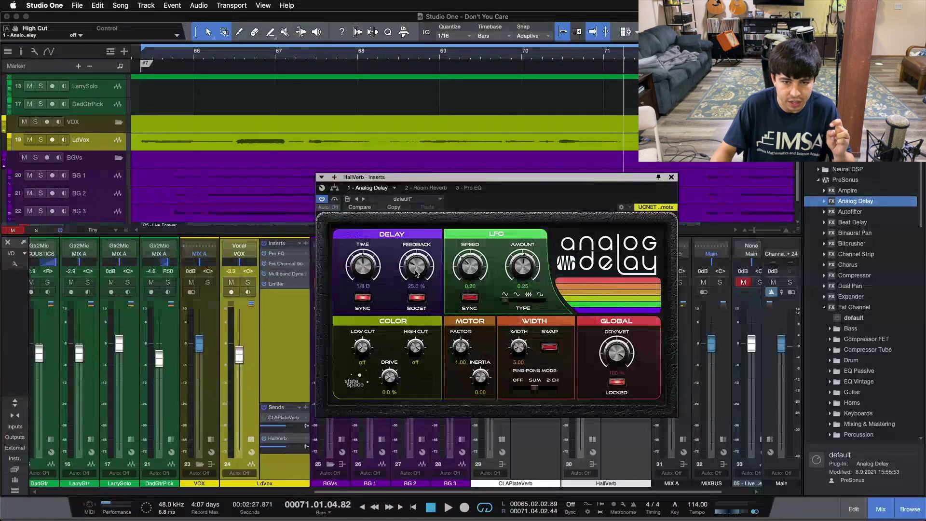
{"action": "left_click_drag", "start_coordinate": [418, 269], "coordinate": [423, 330]}
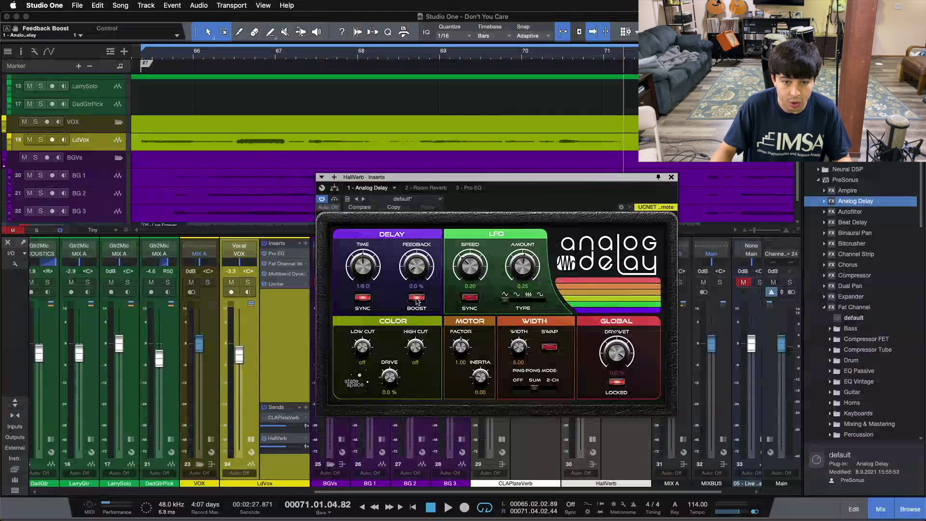
Step: Set the Analog Delay's time to 1/8 and toggle its sync to check the time in milliseconds, leaving sync on
{"action": "left_click", "coordinate": [363, 286]}
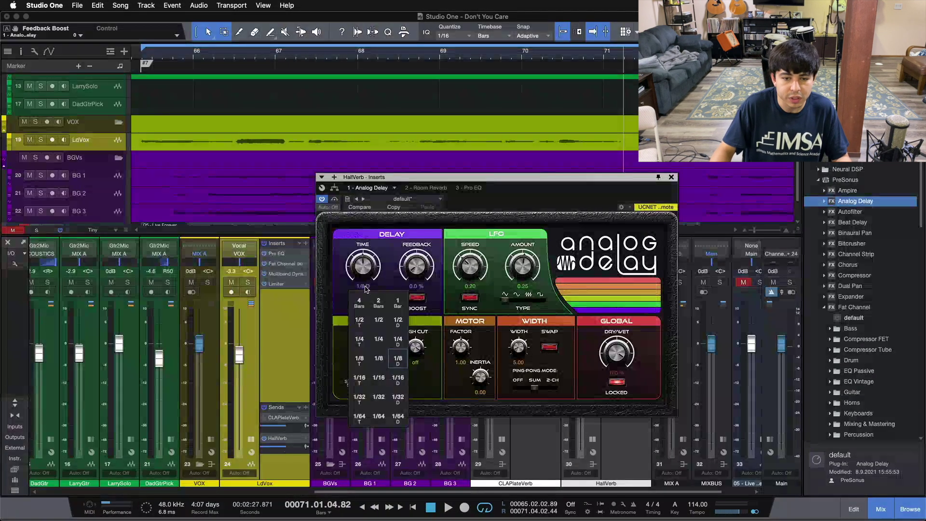
{"action": "left_click", "coordinate": [378, 359]}
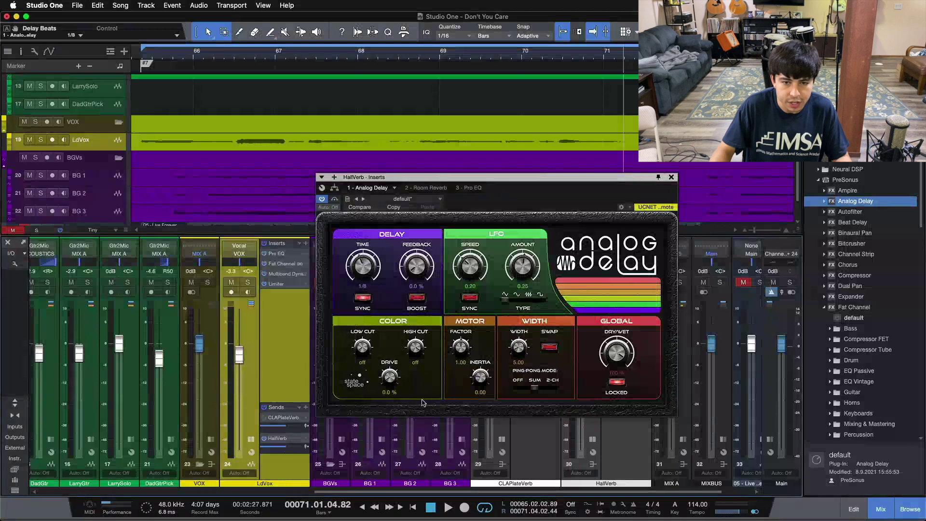
{"action": "left_click", "coordinate": [362, 297]}
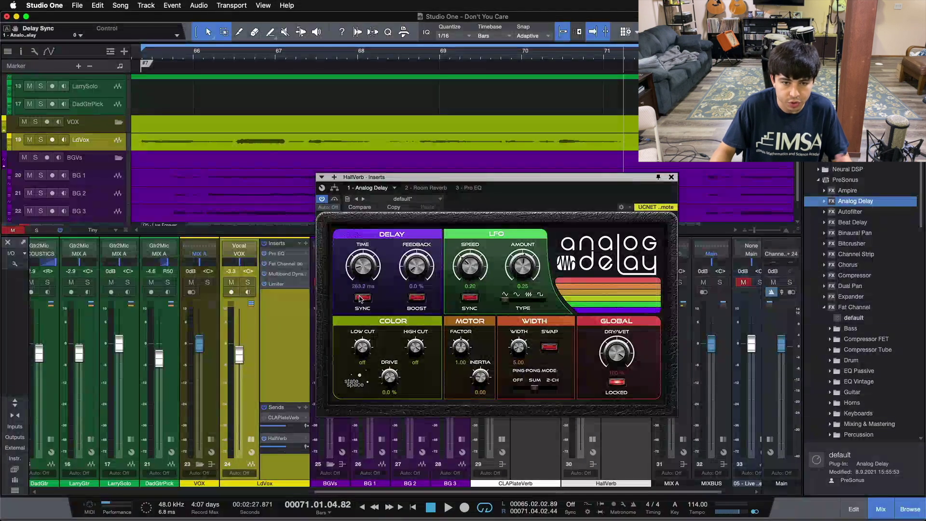
{"action": "left_click", "coordinate": [361, 298]}
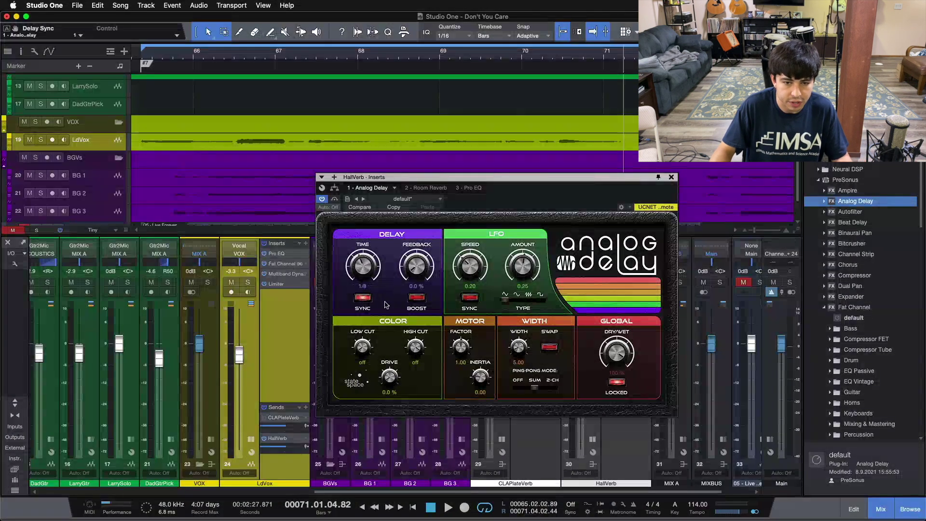
Step: Move the delay window clear of the HallVerb channel, solo HallVerb and play from the loop start
{"action": "left_click_drag", "start_coordinate": [625, 180], "coordinate": [578, 138]}
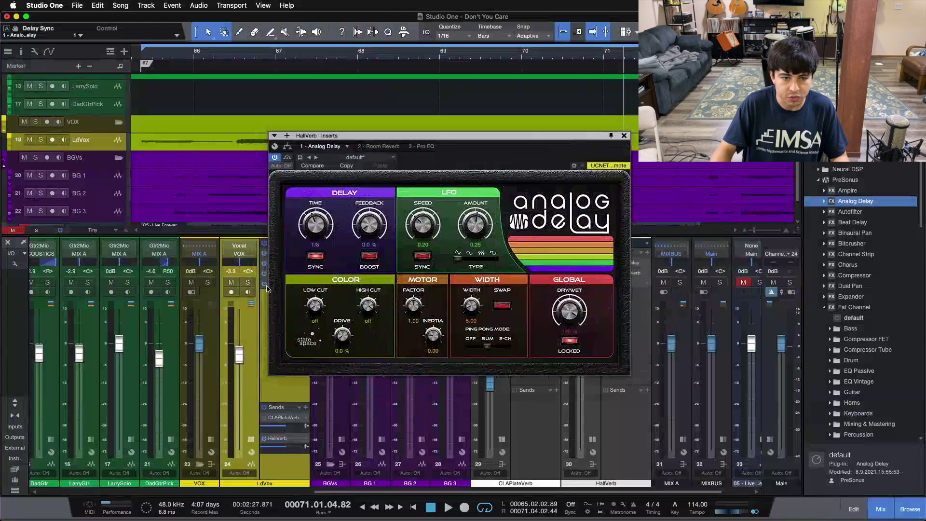
{"action": "left_click_drag", "start_coordinate": [434, 135], "coordinate": [303, 144]}
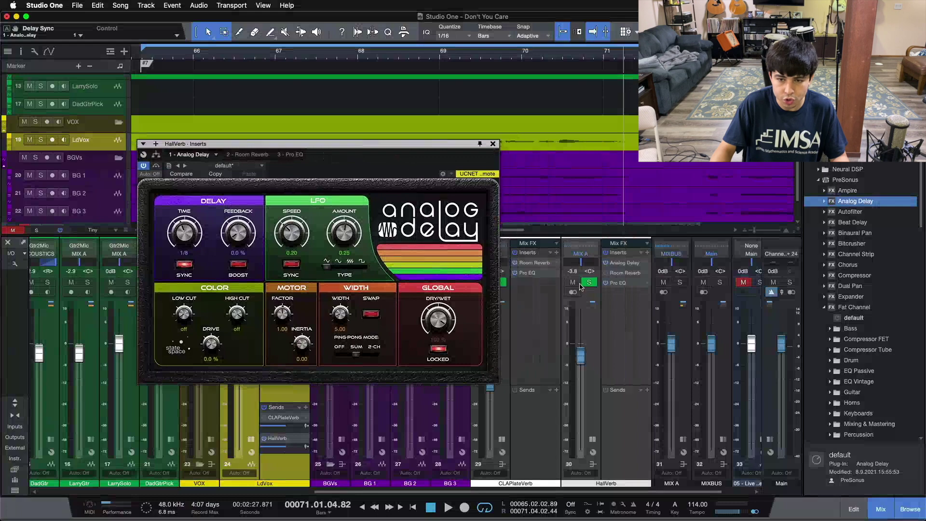
{"action": "left_click", "coordinate": [585, 284]}
{"action": "key", "text": "space"}
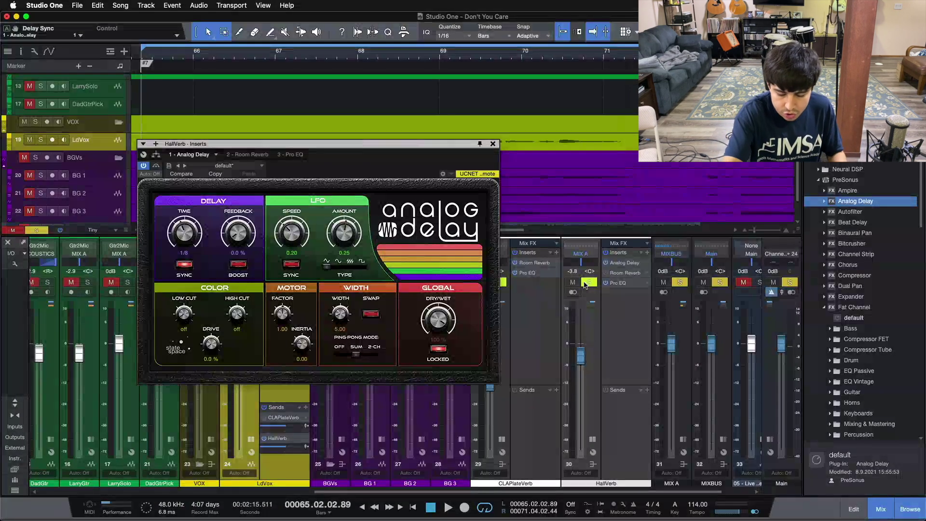
Step: Set the Analog Delay's width to 0.00 with ping-pong off, try a drier mix, restore it to 100% and close the window
{"action": "left_click_drag", "start_coordinate": [379, 144], "coordinate": [504, 211]}
{"action": "left_click_drag", "start_coordinate": [480, 422], "coordinate": [464, 422]}
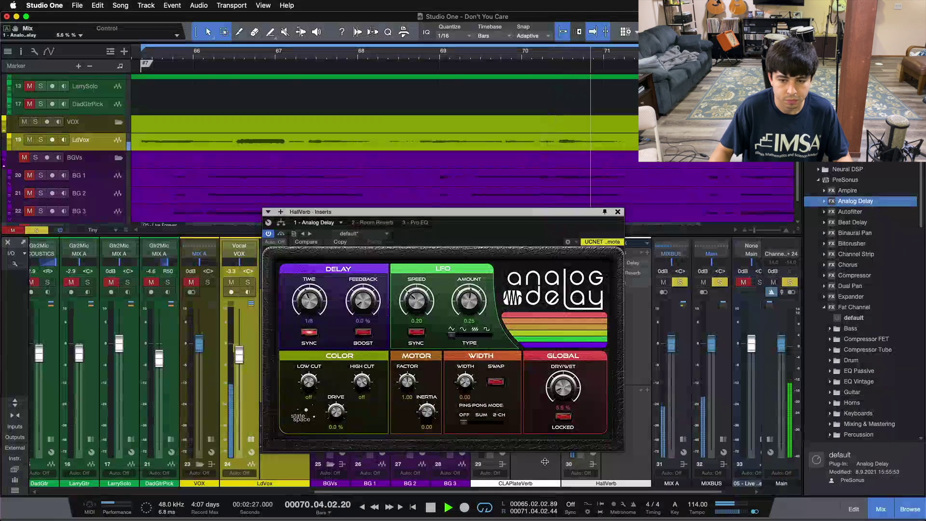
{"action": "left_click_drag", "start_coordinate": [564, 393], "coordinate": [568, 348]}
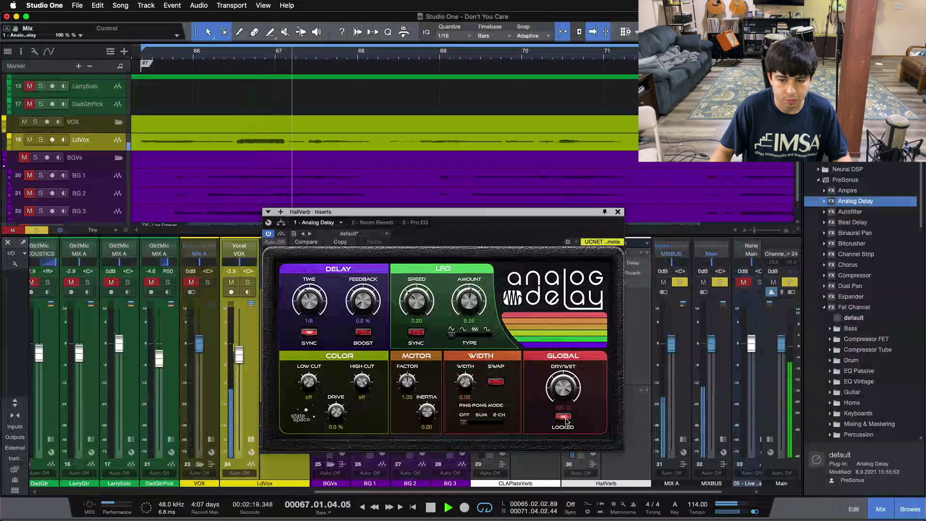
{"action": "left_click", "coordinate": [617, 213]}
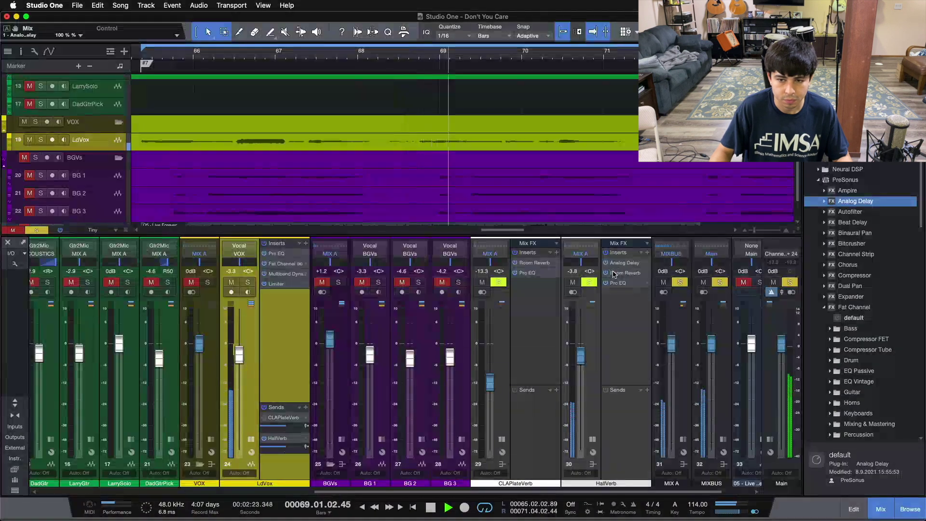
Step: Review the settings of HallVerb's Room Reverb during playback and close its window
{"action": "double_click", "coordinate": [613, 272]}
{"action": "left_click_drag", "start_coordinate": [476, 82], "coordinate": [497, 179]}
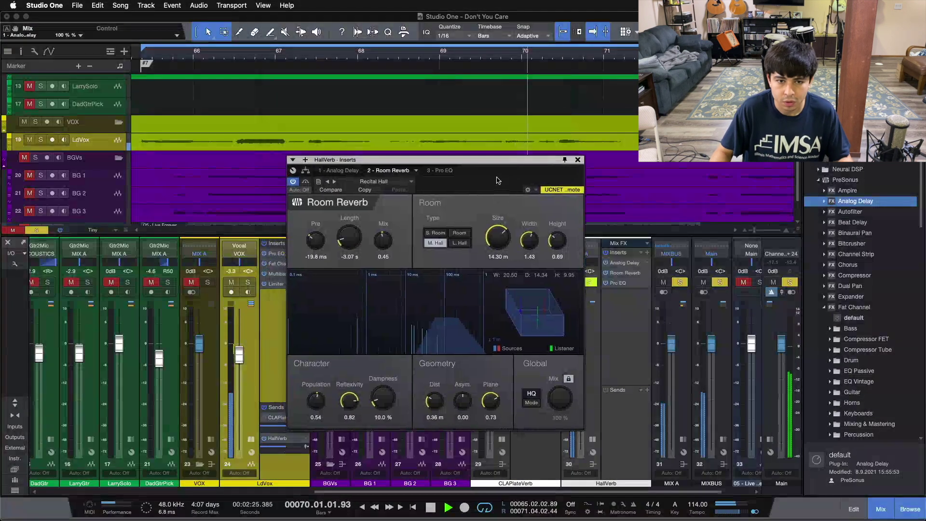
{"action": "left_click", "coordinate": [577, 159]}
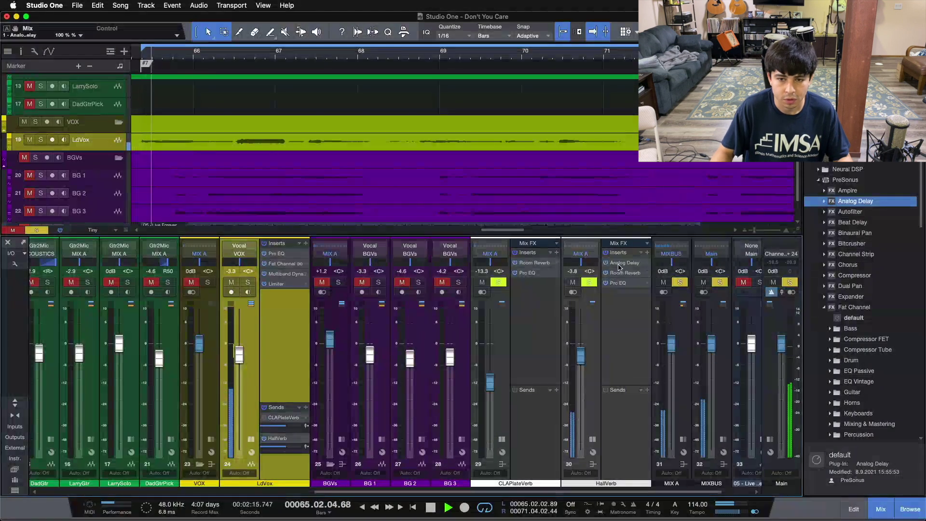
Step: Raise the low-cut frequency in HallVerb's Pro EQ to about 390 Hz and close the effect window
{"action": "double_click", "coordinate": [618, 282]}
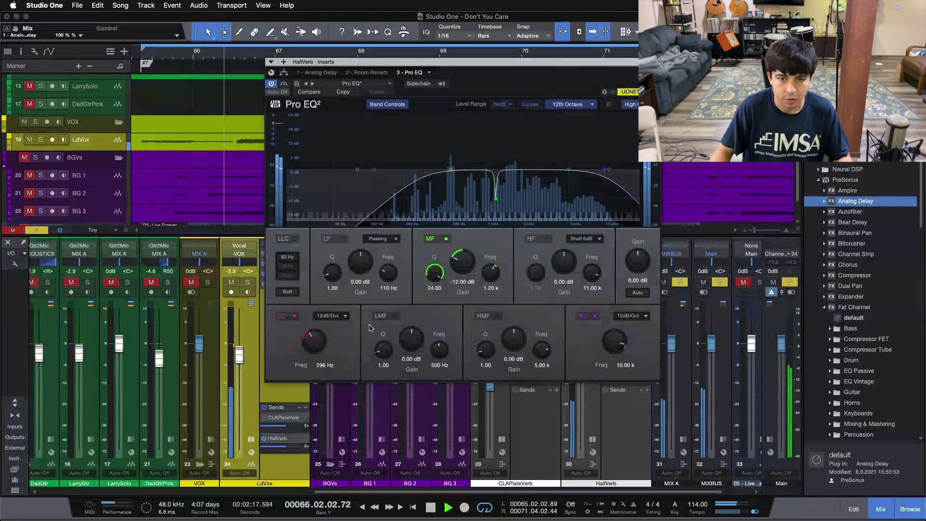
{"action": "left_click_drag", "start_coordinate": [318, 339], "coordinate": [318, 332]}
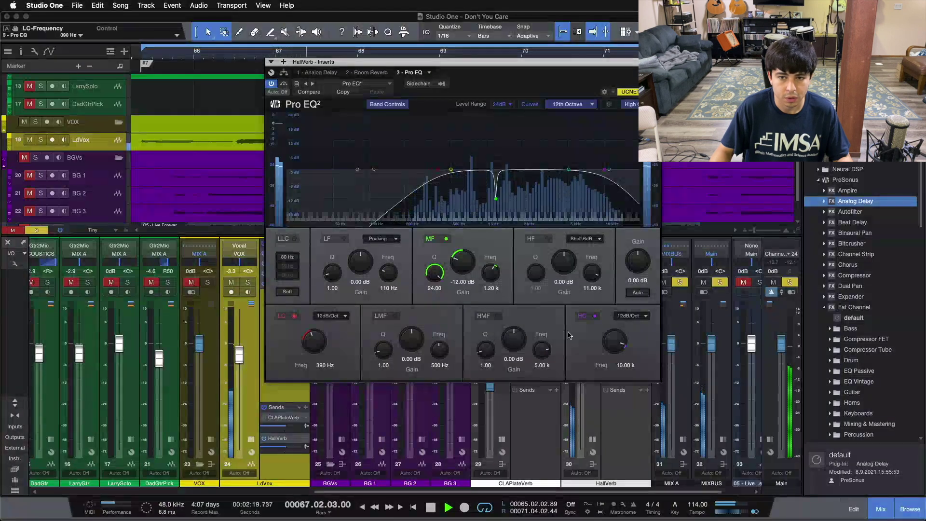
{"action": "key", "text": "super+w"}
Step: Try HallVerb's fader at about -6.0 dB, raise it to about -2.5 dB and restart playback from the loop start
{"action": "left_click_drag", "start_coordinate": [582, 360], "coordinate": [583, 368]}
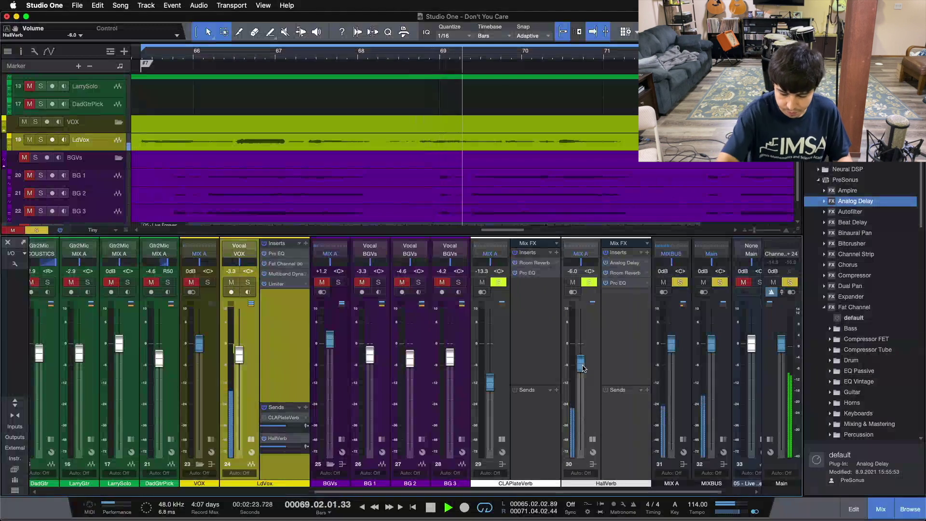
{"action": "key", "text": "space"}
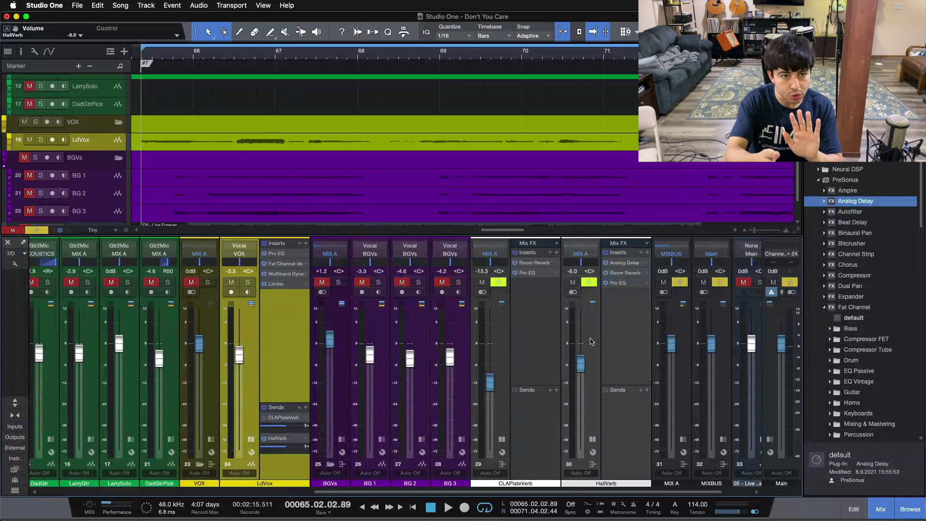
{"action": "mouse_move", "coordinate": [579, 362]}
{"action": "left_mouse_down"}
{"action": "mouse_move", "coordinate": [579, 446]}
{"action": "mouse_move", "coordinate": [574, 351]}
{"action": "left_mouse_up"}
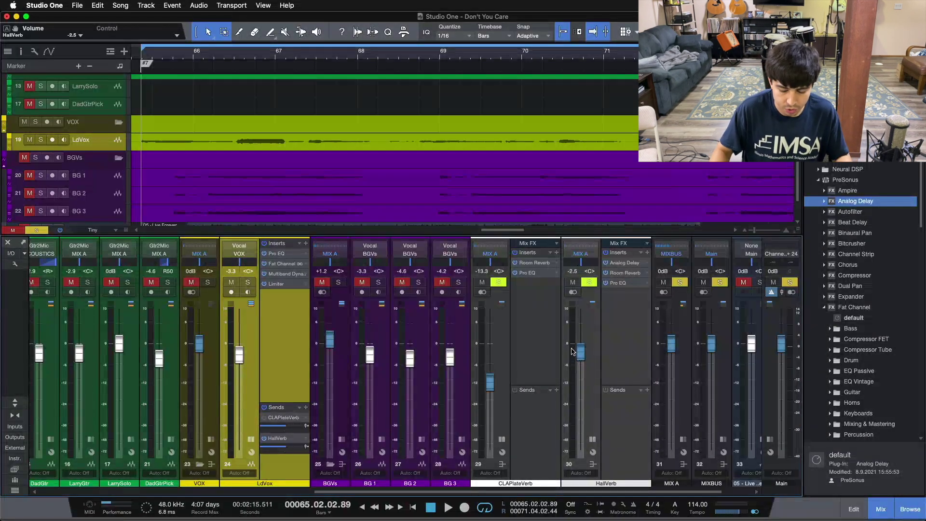
{"action": "key", "text": "space"}
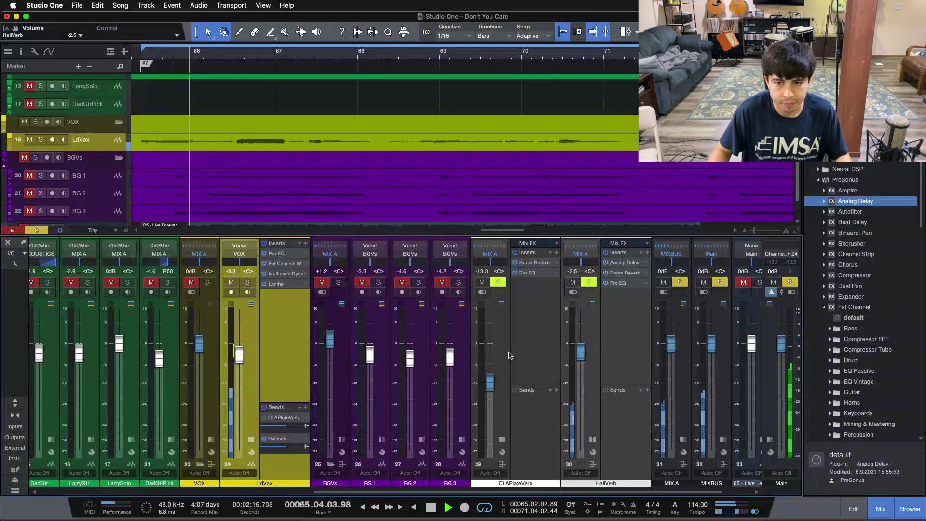
Step: Clear the solo and gradually lower HallVerb's fader to about -9.6 dB while the full mix plays
{"action": "scroll", "coordinate": [580, 353], "scroll_direction": "down", "scroll_amount": 2}
{"action": "scroll", "coordinate": [580, 352], "scroll_direction": "down", "scroll_amount": 3}
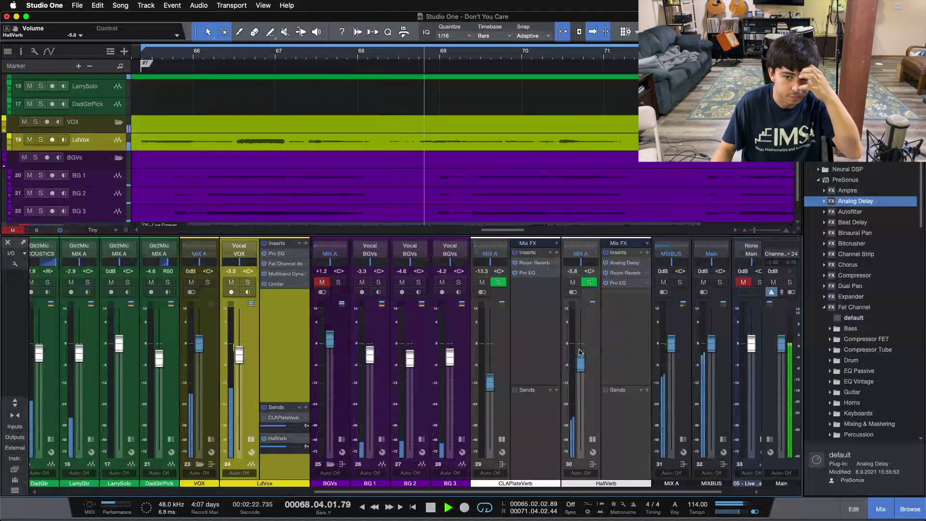
{"action": "scroll", "coordinate": [580, 352], "scroll_direction": "down", "scroll_amount": 2}
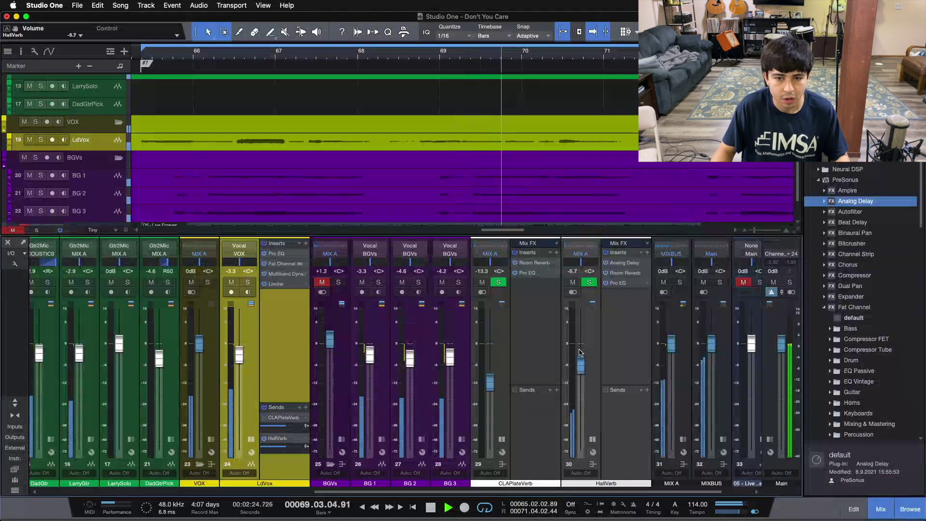
{"action": "scroll", "coordinate": [580, 353], "scroll_direction": "down", "scroll_amount": 1}
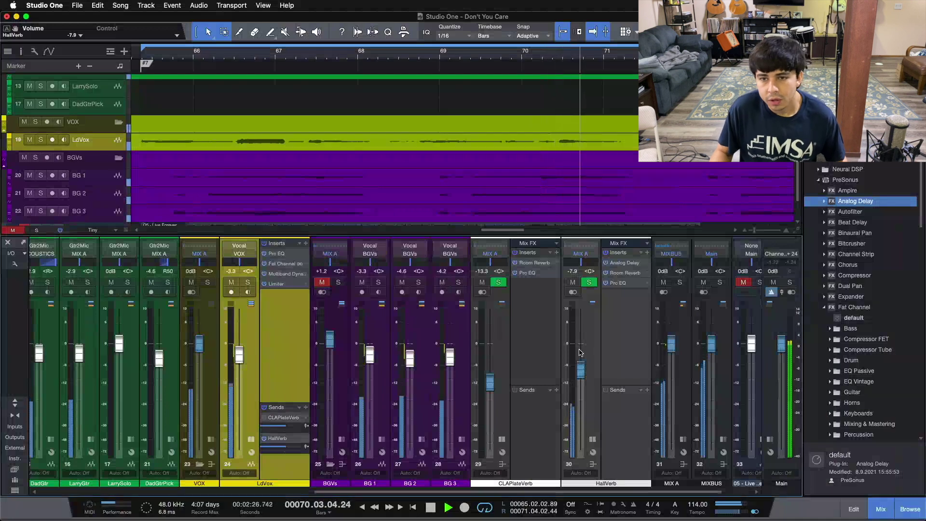
{"action": "scroll", "coordinate": [580, 352], "scroll_direction": "down", "scroll_amount": 2}
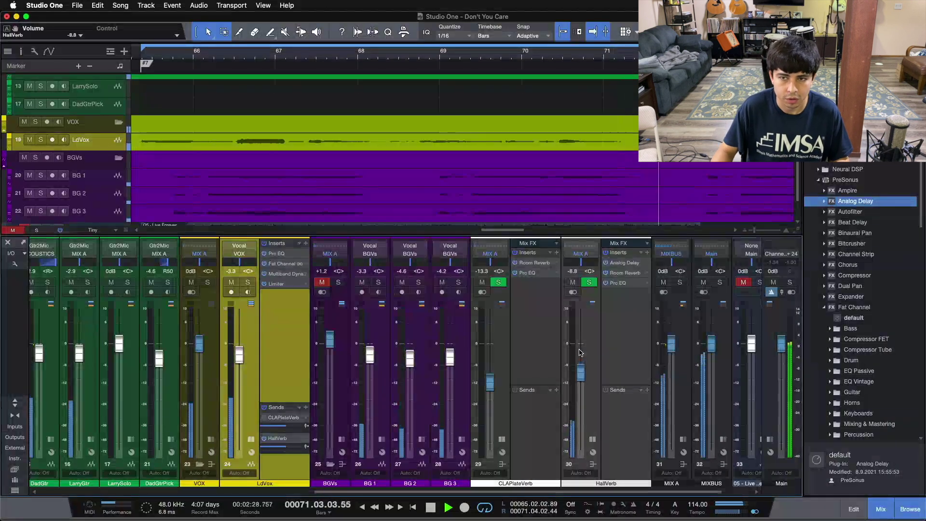
{"action": "scroll", "coordinate": [580, 352], "scroll_direction": "down", "scroll_amount": 1}
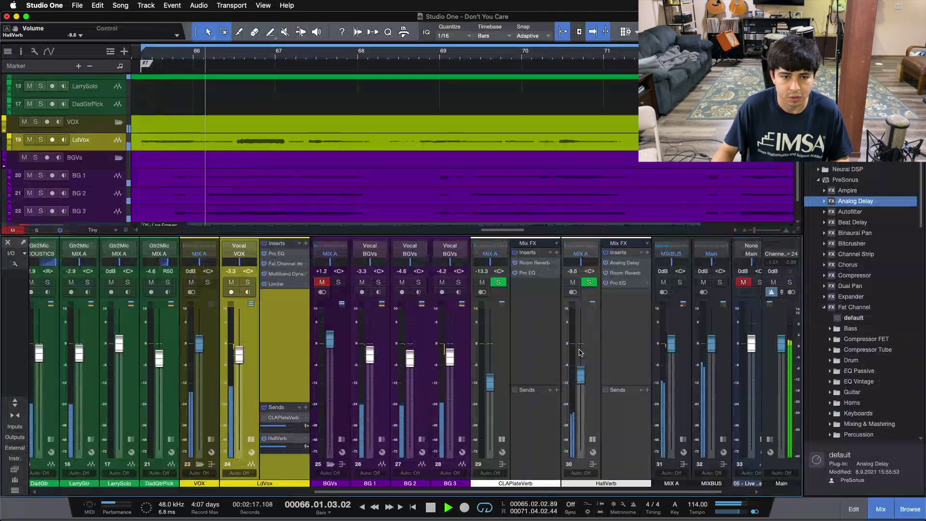
Step: Gradually lower HallVerb's fader to about -13.3 dB while the full mix plays
{"action": "scroll", "coordinate": [581, 353], "scroll_direction": "down", "scroll_amount": 1}
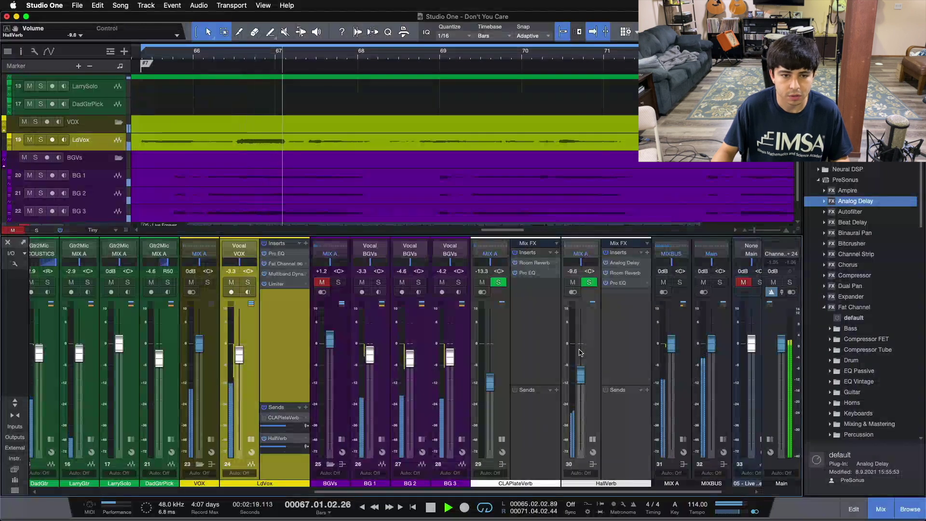
{"action": "scroll", "coordinate": [581, 352], "scroll_direction": "down", "scroll_amount": 1}
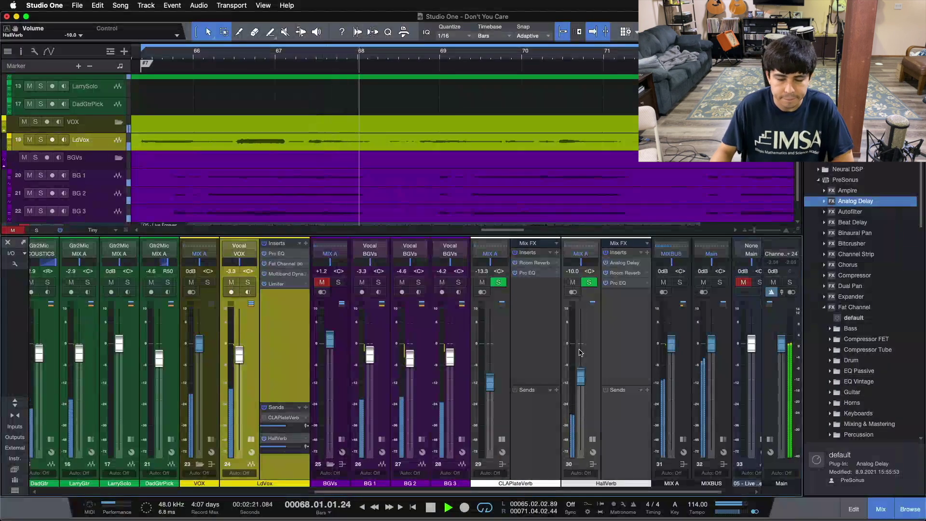
{"action": "scroll", "coordinate": [581, 352], "scroll_direction": "down", "scroll_amount": 4}
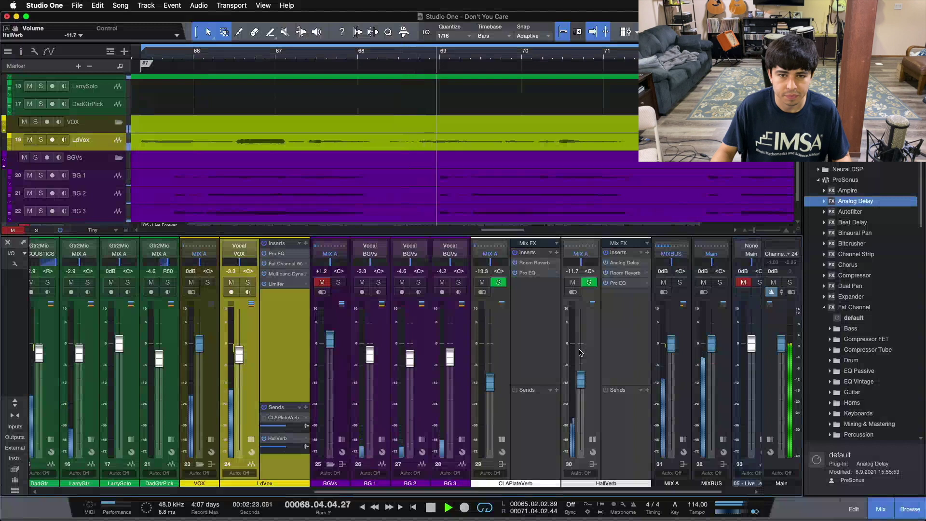
{"action": "scroll", "coordinate": [580, 353], "scroll_direction": "down", "scroll_amount": 2}
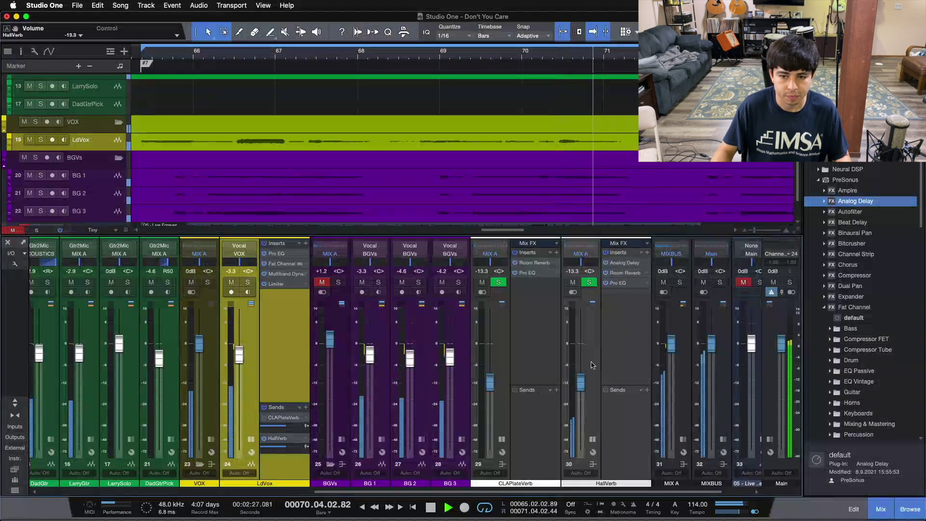
{"action": "scroll", "coordinate": [585, 377], "scroll_direction": "down", "scroll_amount": 2}
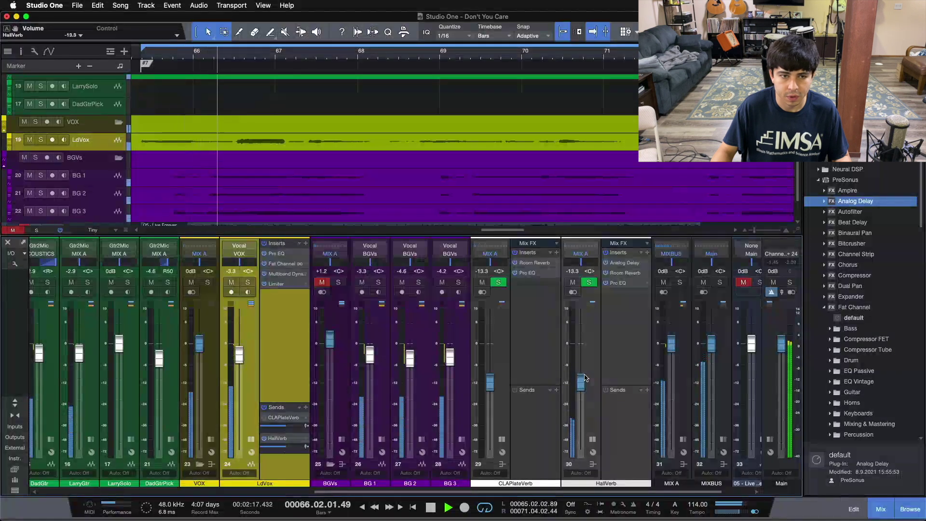
Step: Mute and unmute HallVerb to compare the mix, raise its fader to about -12.5 dB and stop playback
{"action": "left_click", "coordinate": [573, 282]}
{"action": "left_click", "coordinate": [573, 282]}
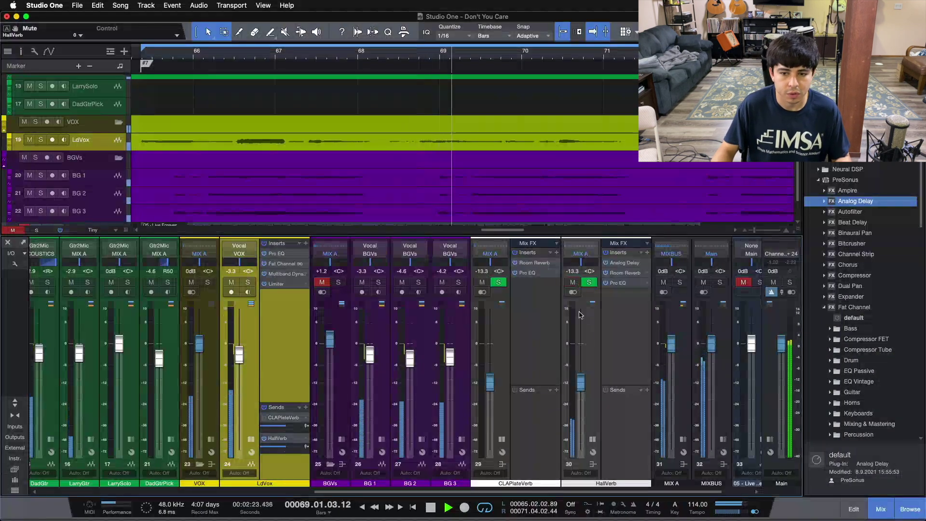
{"action": "scroll", "coordinate": [582, 386], "scroll_direction": "up", "scroll_amount": 2}
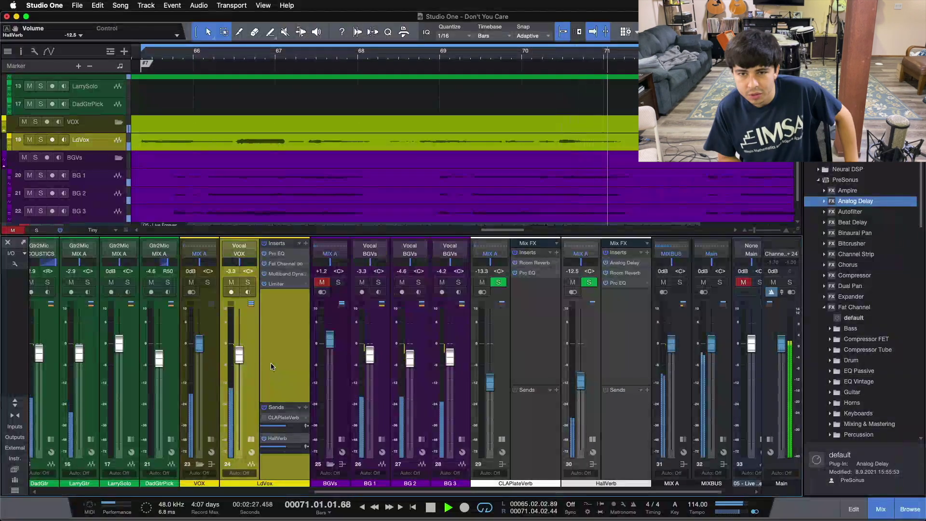
{"action": "key", "text": "space"}
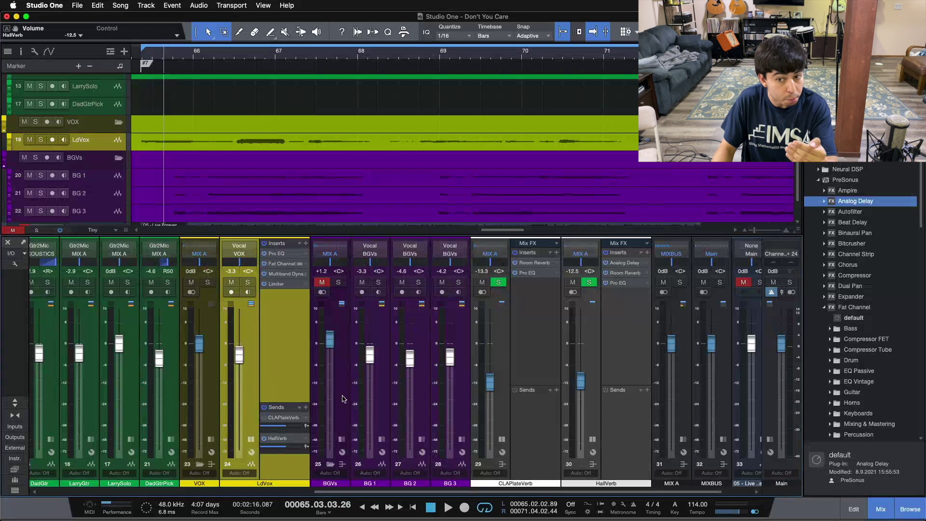
Step: Set the delay time in HallVerb's Analog Delay to 1/4, close the effect window and restart playback
{"action": "double_click", "coordinate": [617, 266]}
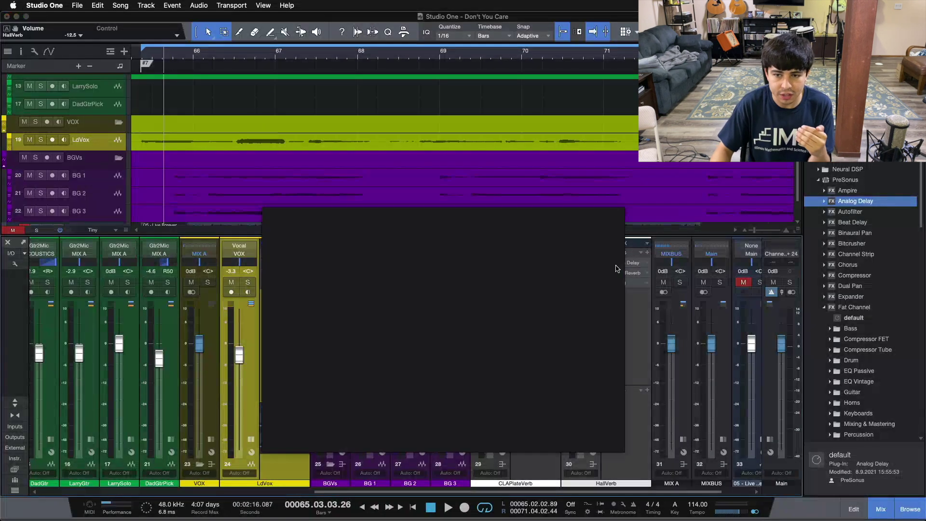
{"action": "left_click", "coordinate": [308, 321]}
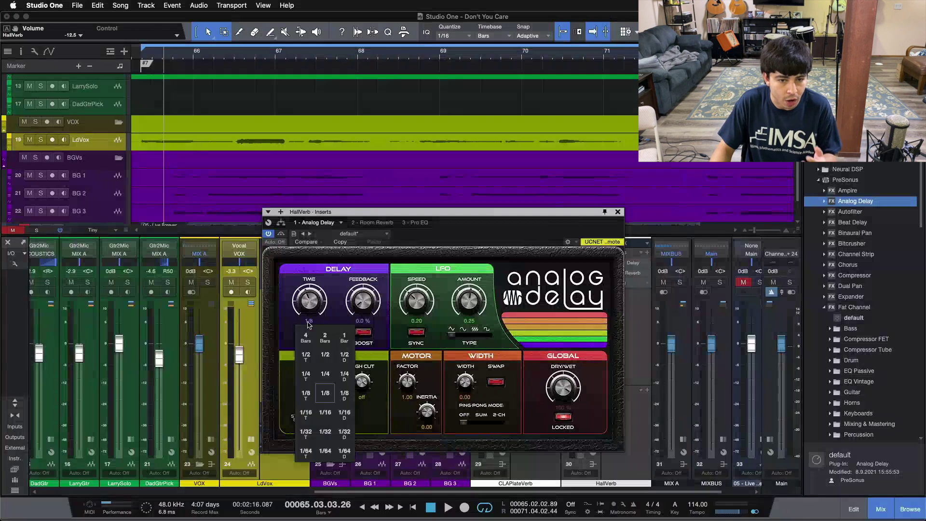
{"action": "left_click", "coordinate": [325, 375]}
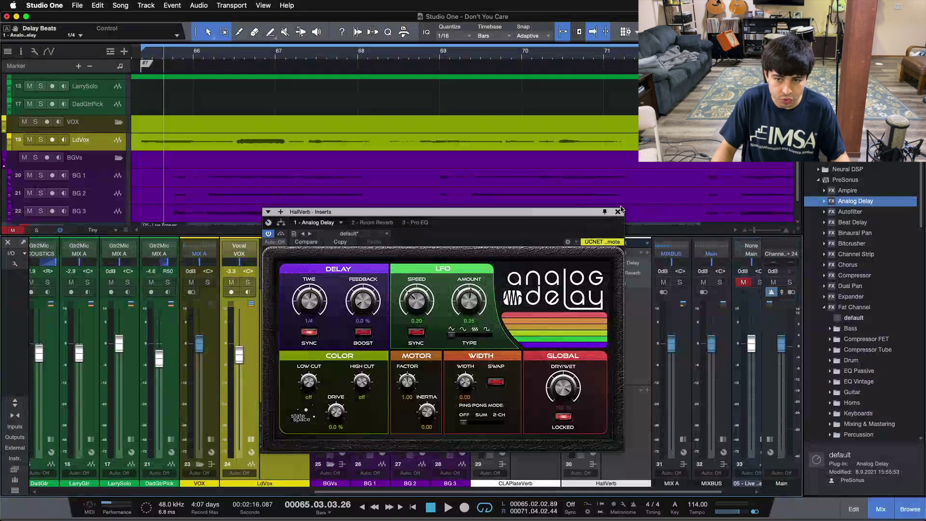
{"action": "left_click", "coordinate": [618, 211]}
{"action": "key", "text": "space"}
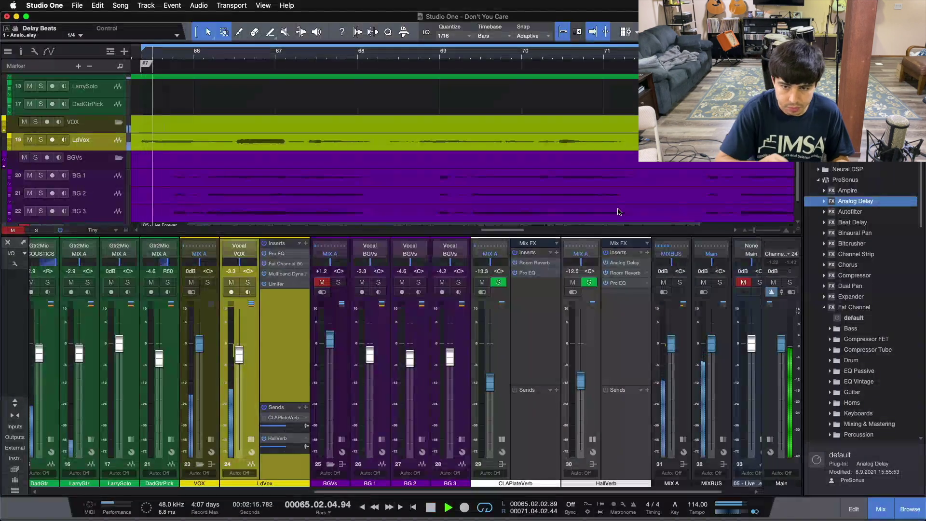
Step: Raise HallVerb's fader to about -7.5 dB during playback and ease it back down to about -10.0 dB
{"action": "left_click_drag", "start_coordinate": [580, 381], "coordinate": [581, 374]}
{"action": "scroll", "coordinate": [581, 375], "scroll_direction": "up", "scroll_amount": 3}
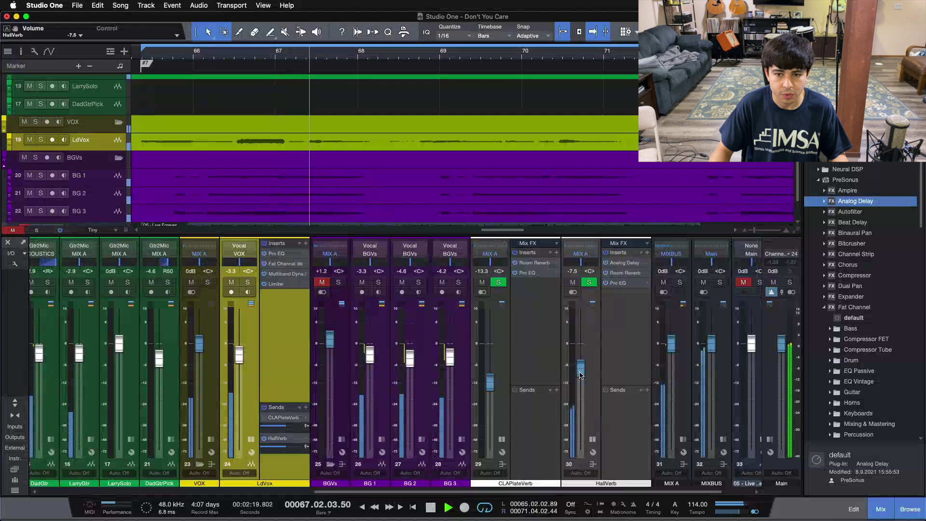
{"action": "scroll", "coordinate": [581, 374], "scroll_direction": "down", "scroll_amount": 2}
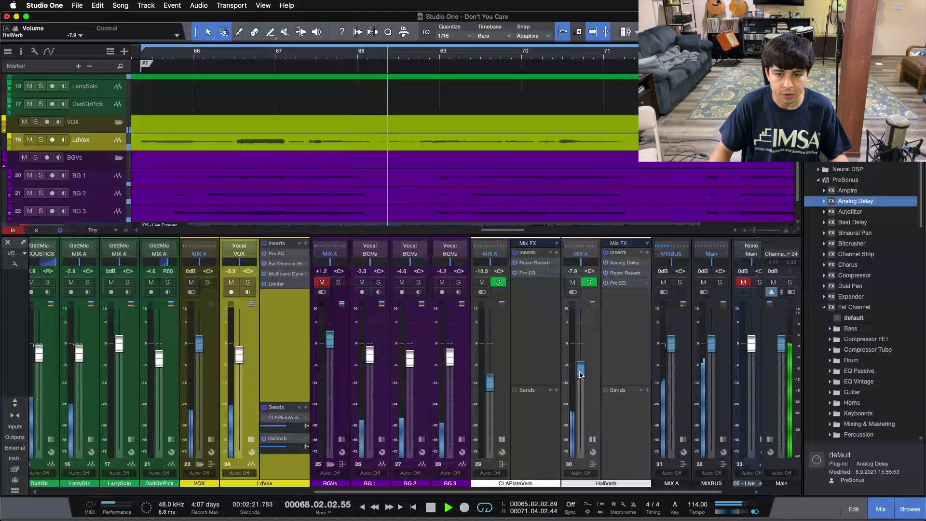
{"action": "scroll", "coordinate": [580, 375], "scroll_direction": "down", "scroll_amount": 2}
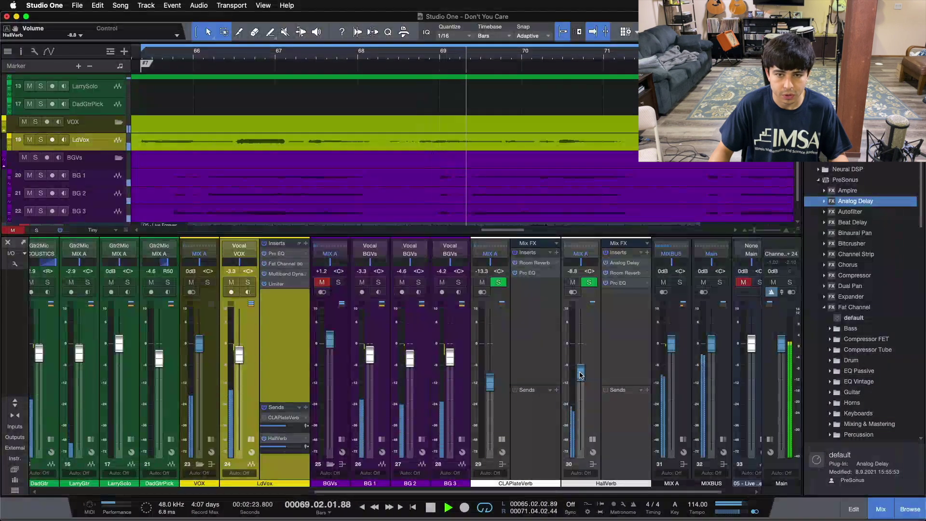
{"action": "scroll", "coordinate": [581, 375], "scroll_direction": "down", "scroll_amount": 3}
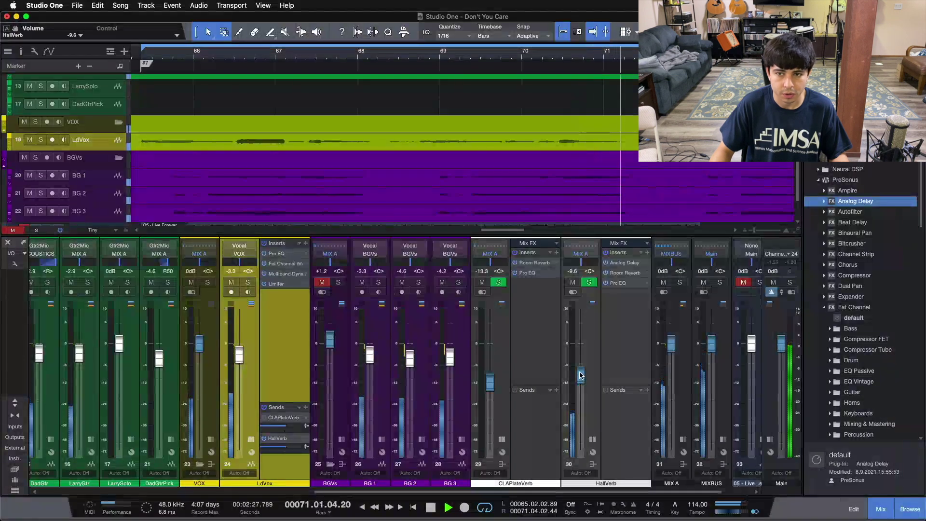
{"action": "scroll", "coordinate": [580, 375], "scroll_direction": "down", "scroll_amount": 1}
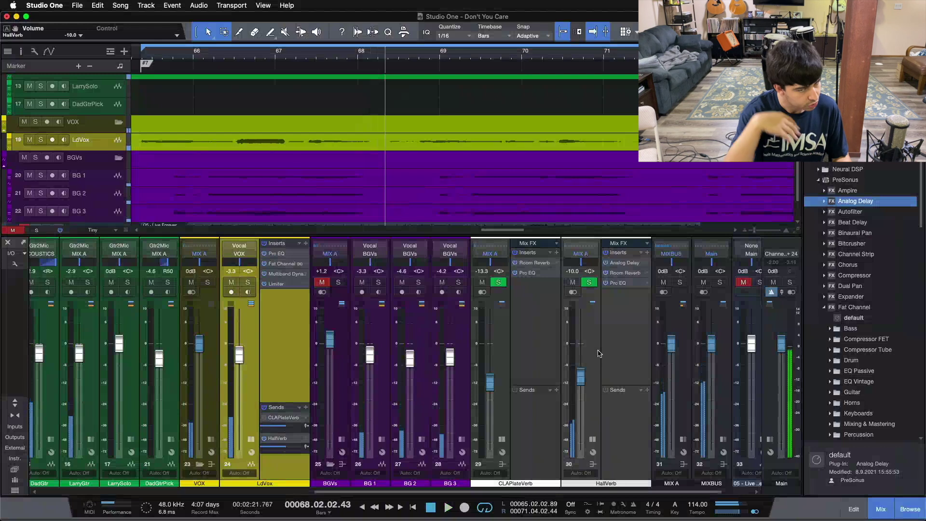
Step: Set the delay time in HallVerb's Analog Delay to 1/2, close its window and play from the loop start
{"action": "left_click", "coordinate": [620, 263]}
{"action": "left_click", "coordinate": [311, 320]}
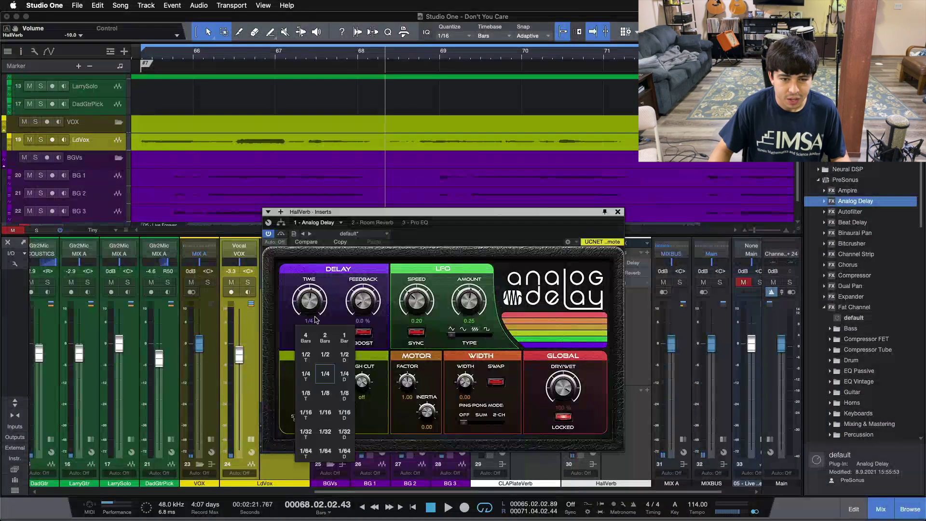
{"action": "left_click", "coordinate": [325, 355]}
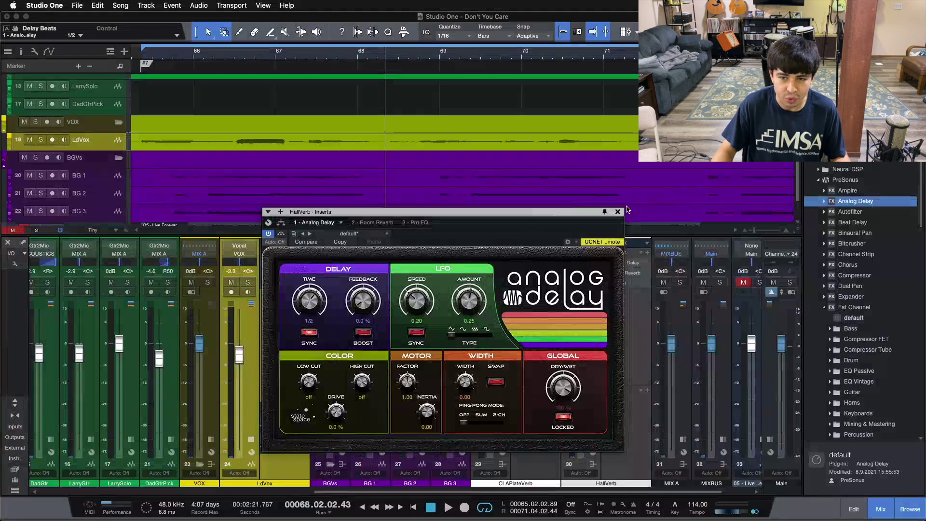
{"action": "left_click", "coordinate": [618, 212]}
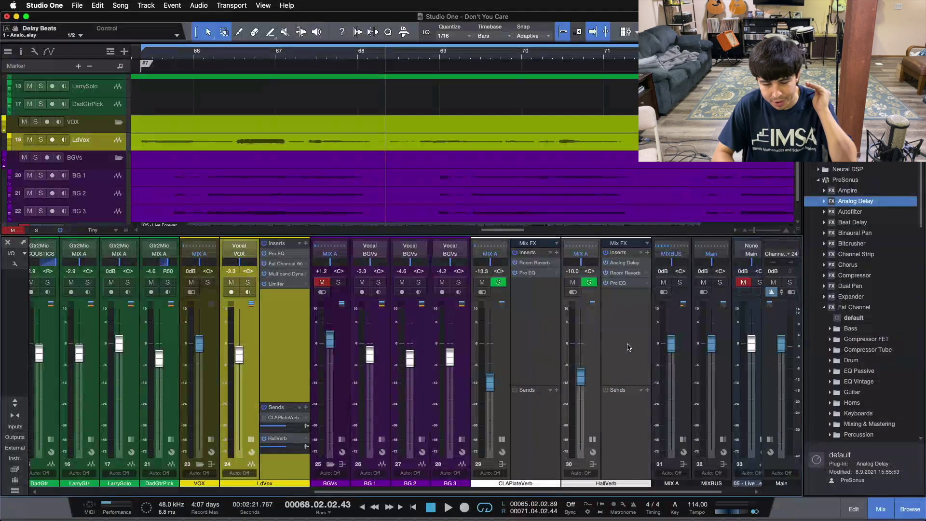
{"action": "key", "text": "KP_1"}
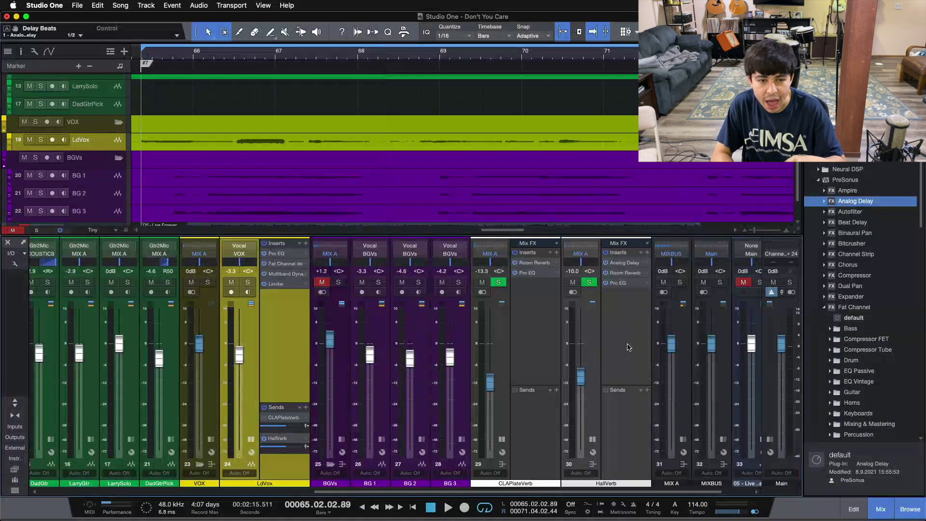
{"action": "key", "text": "space"}
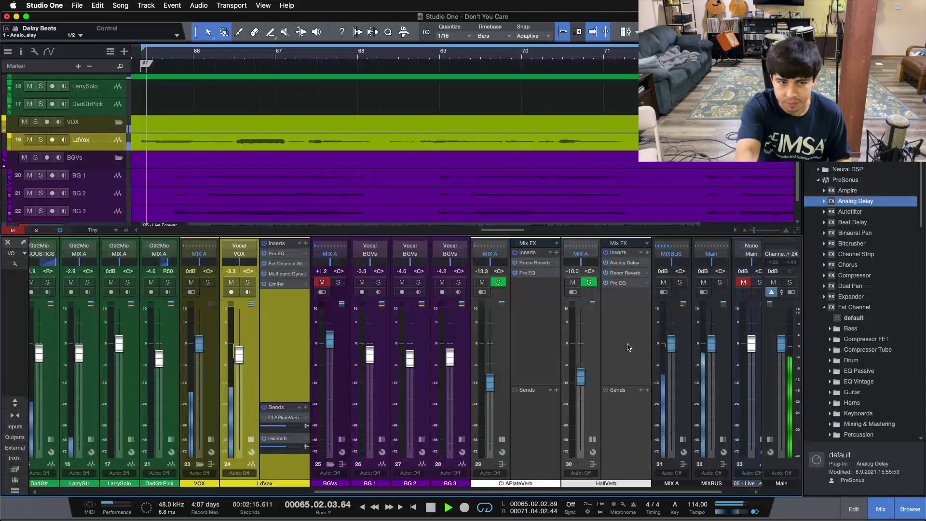
Step: Raise HallVerb's fader to about -8.3 dB while listening to the mix and stop playback
{"action": "left_click_drag", "start_coordinate": [582, 380], "coordinate": [582, 376]}
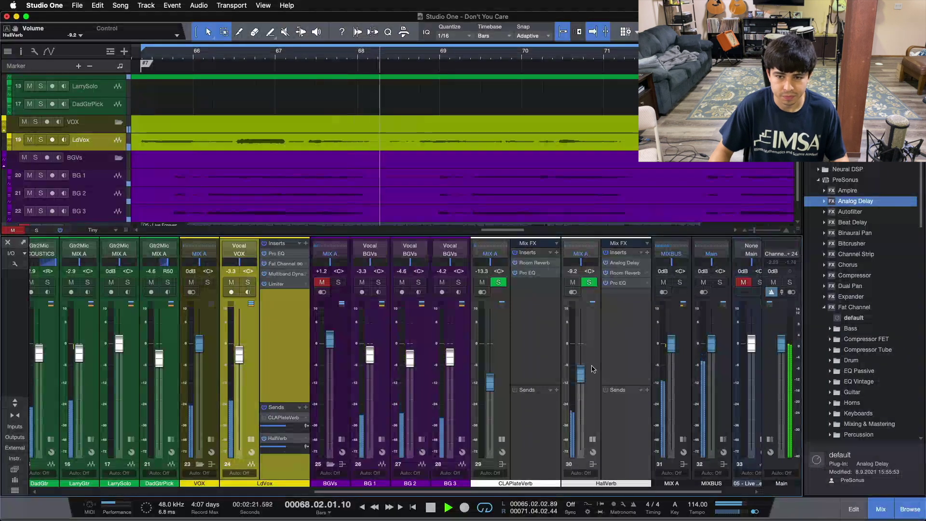
{"action": "left_click_drag", "start_coordinate": [582, 372], "coordinate": [582, 370]}
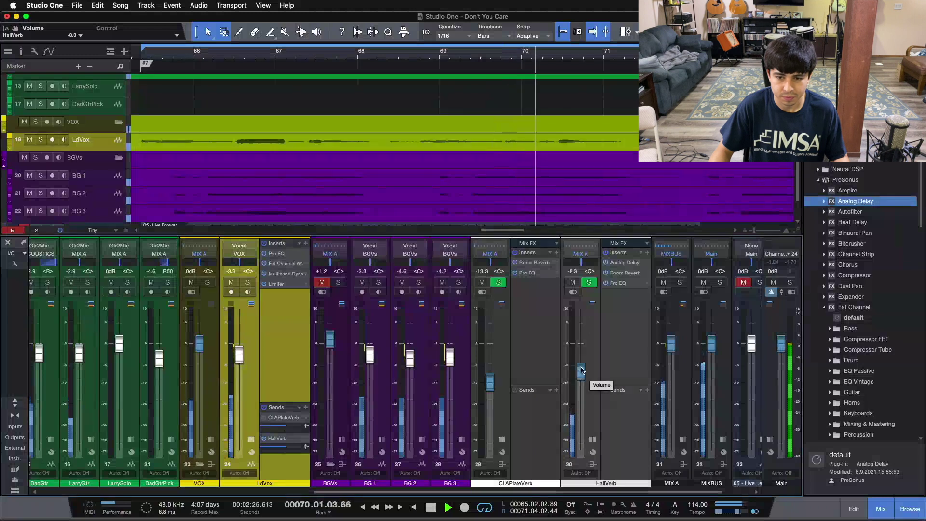
{"action": "key", "text": "space"}
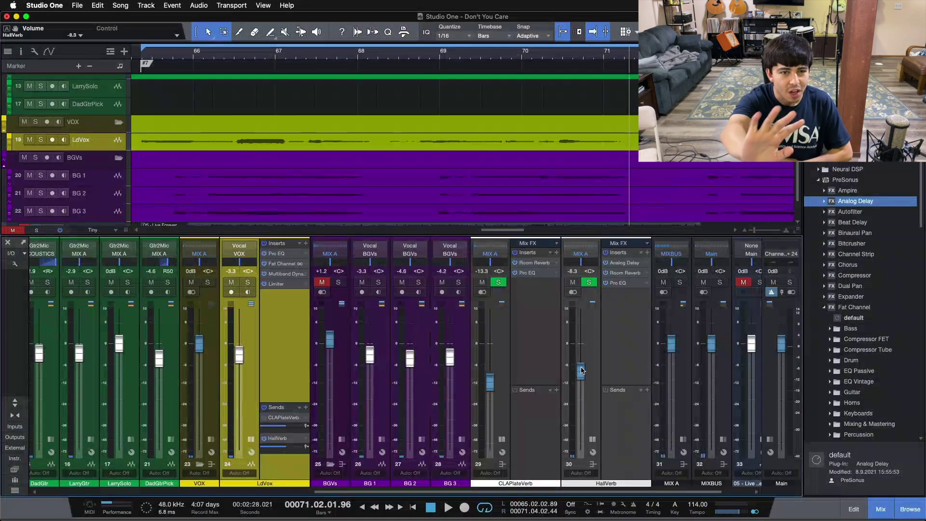
Step: Return the delay time in HallVerb's Analog Delay to 1/8, close its window and play from the loop start
{"action": "double_click", "coordinate": [631, 264]}
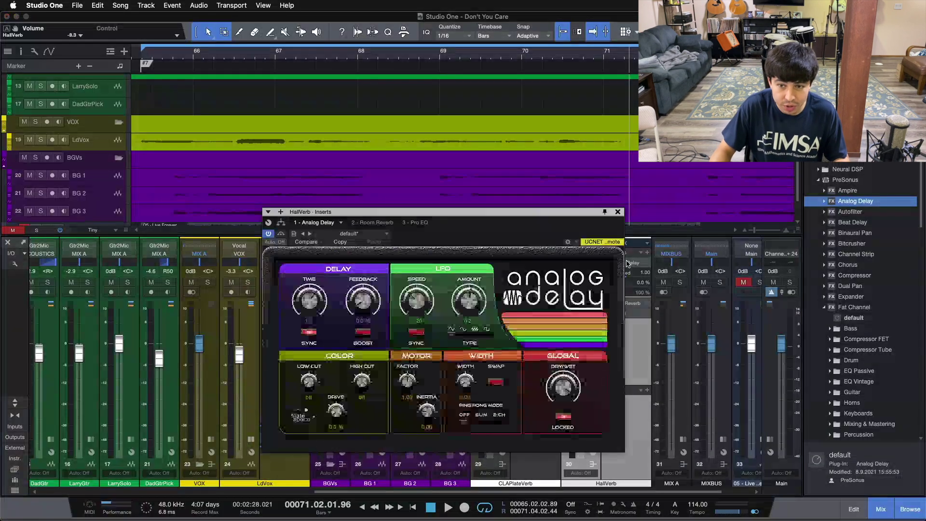
{"action": "left_click", "coordinate": [312, 325]}
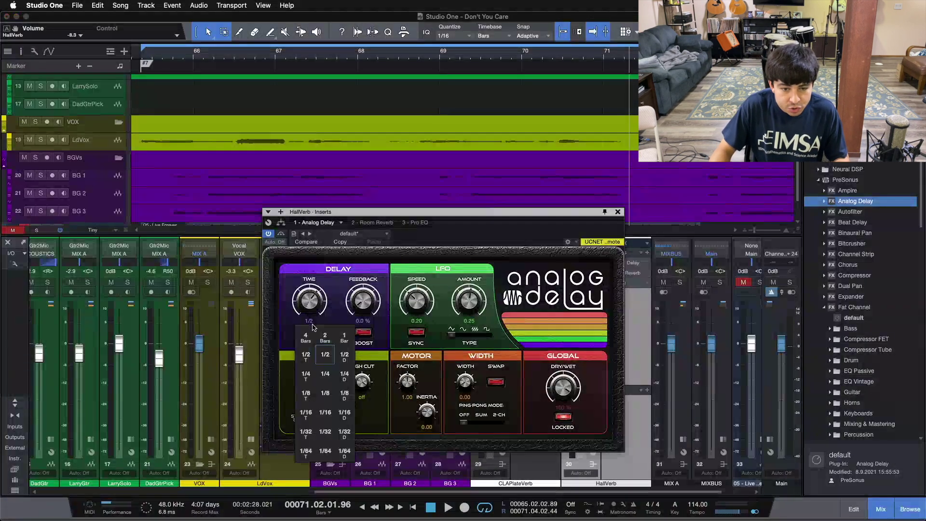
{"action": "left_click", "coordinate": [325, 392]}
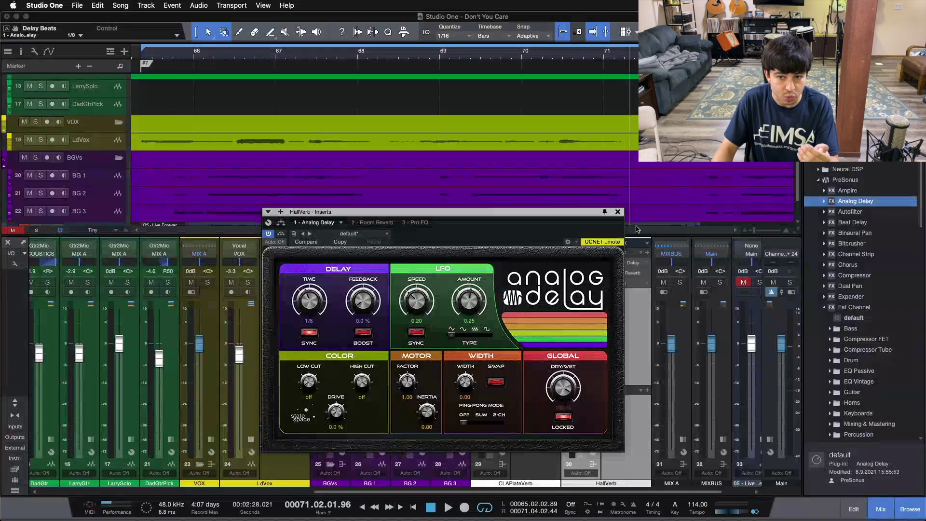
{"action": "left_click", "coordinate": [618, 212]}
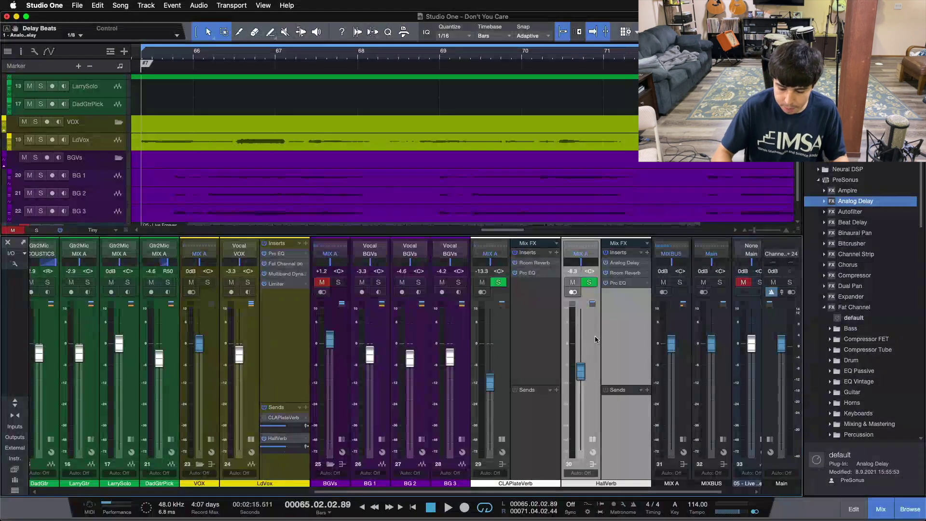
{"action": "key", "text": "space"}
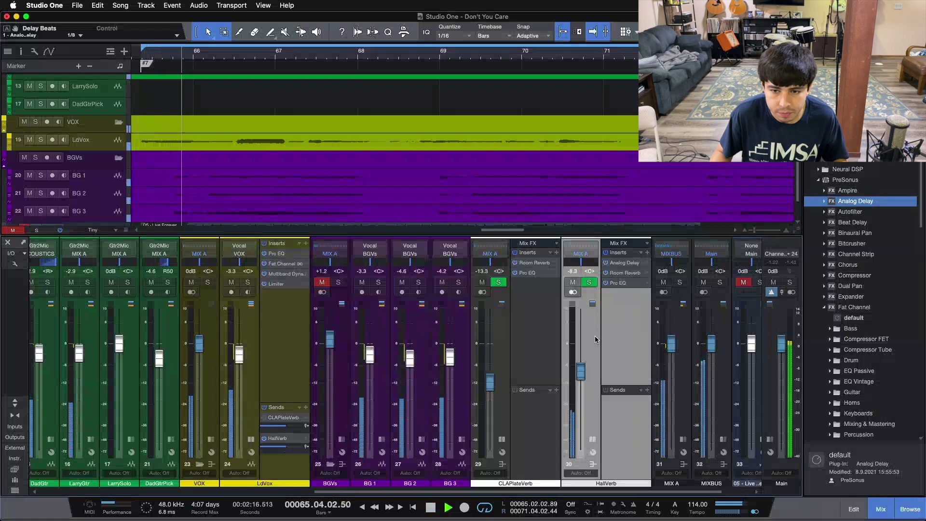
Step: Lower HallVerb's fader to about -12.5 dB during playback and collapse the expanded LdVox and CLAPlateVerb channel strips
{"action": "left_click_drag", "start_coordinate": [583, 365], "coordinate": [584, 364]}
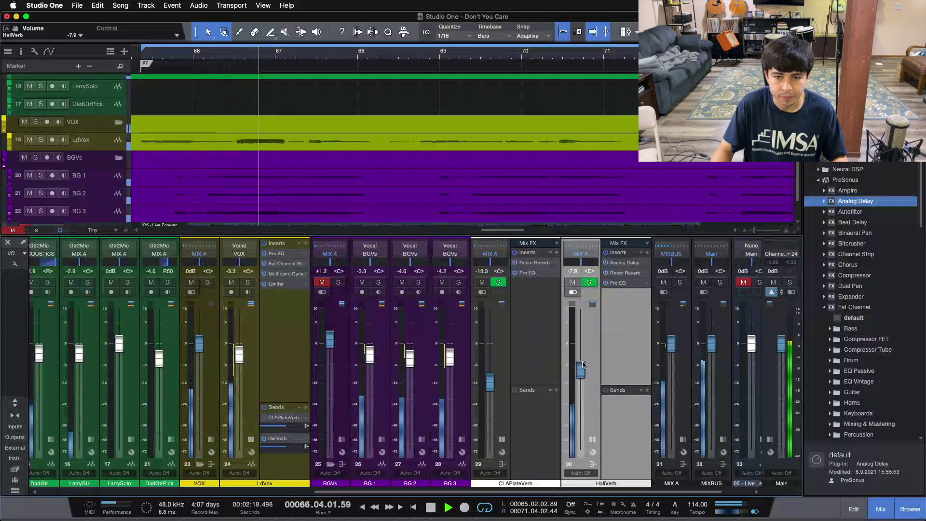
{"action": "scroll", "coordinate": [583, 365], "scroll_direction": "down", "scroll_amount": 3}
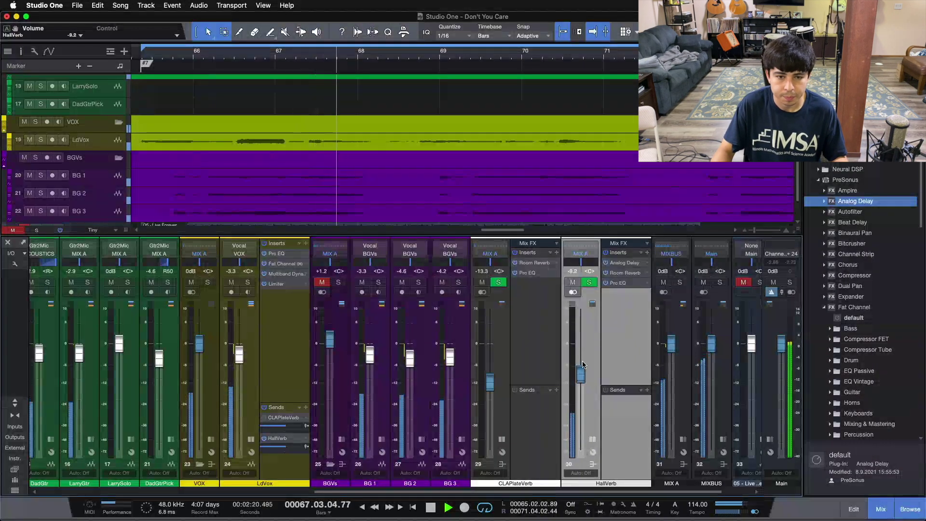
{"action": "scroll", "coordinate": [583, 365], "scroll_direction": "down", "scroll_amount": 4}
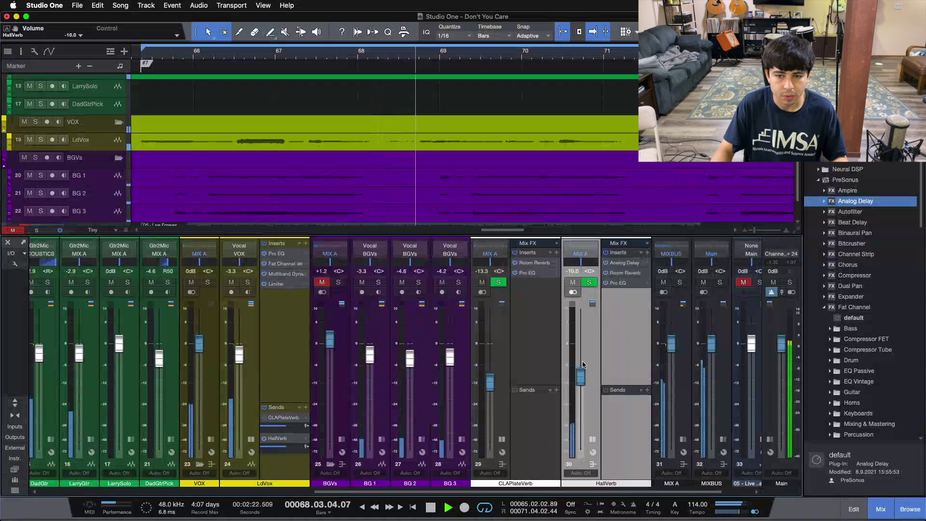
{"action": "left_click", "coordinate": [249, 439]}
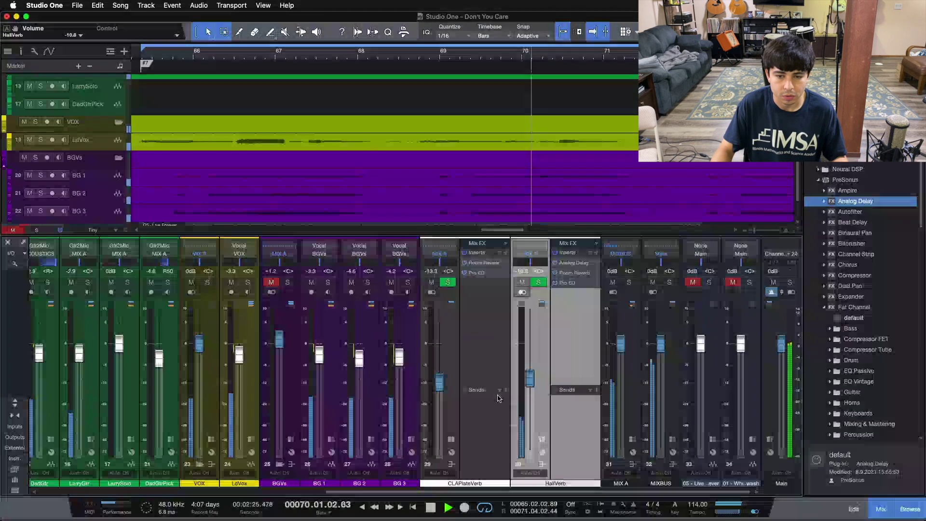
{"action": "left_click", "coordinate": [523, 386]}
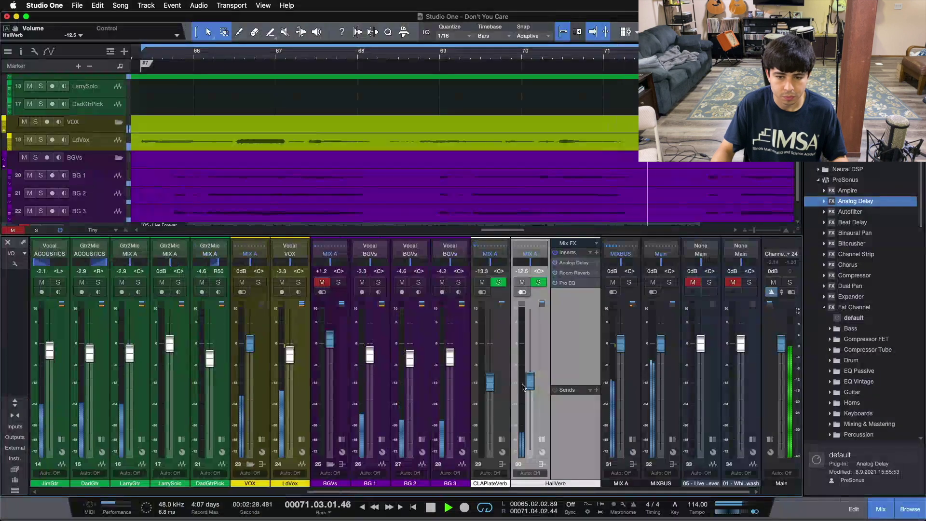
Step: Lower HallVerb's fader to about -14.2 dB, insert Binaural Pan on the channel at 200 % width and audition it with HallVerb soloed
{"action": "left_click_drag", "start_coordinate": [531, 388], "coordinate": [530, 391]}
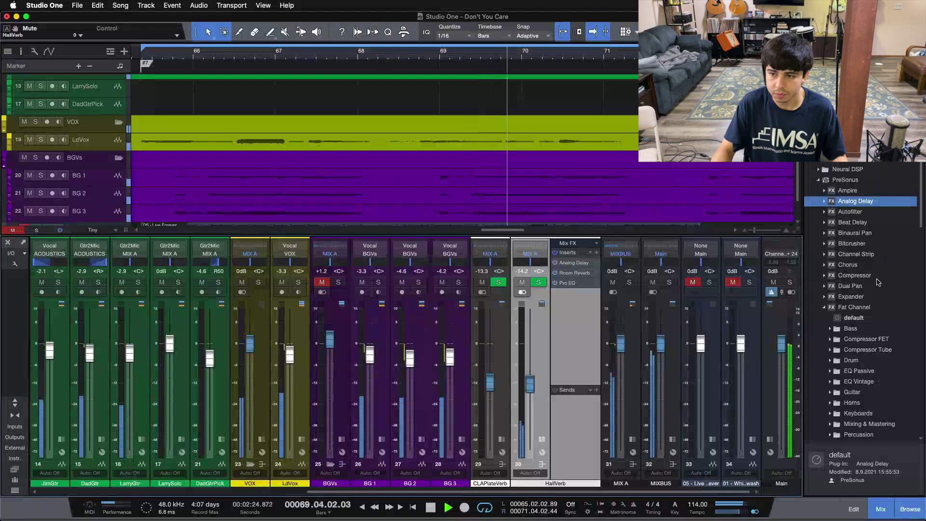
{"action": "scroll", "coordinate": [877, 282], "scroll_direction": "down", "scroll_amount": 2}
{"action": "left_click_drag", "start_coordinate": [855, 211], "coordinate": [561, 300]}
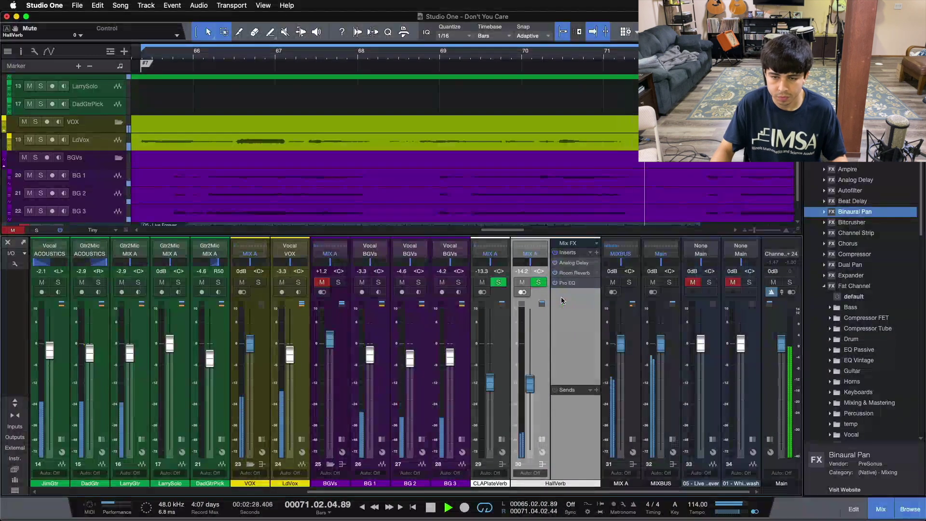
{"action": "left_click", "coordinate": [538, 284]}
{"action": "left_click_drag", "start_coordinate": [418, 288], "coordinate": [420, 241]}
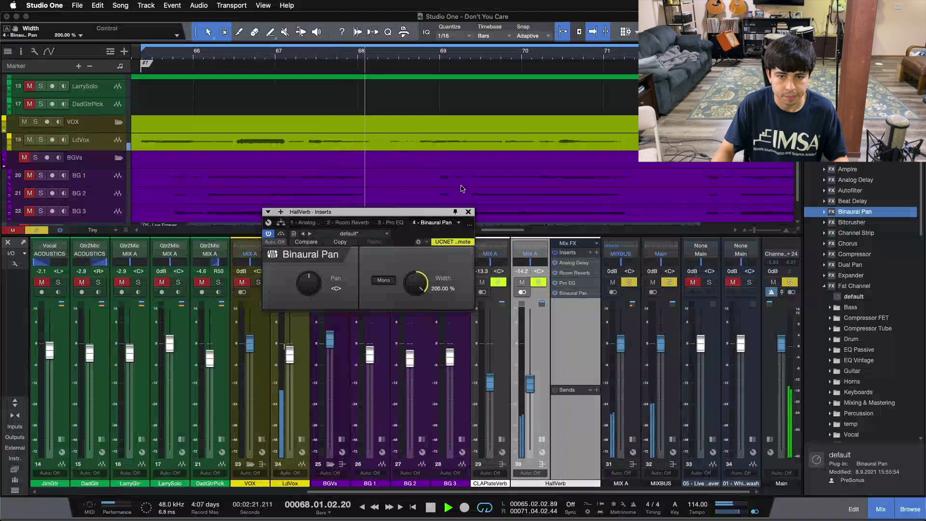
{"action": "left_click", "coordinate": [467, 213]}
{"action": "left_click", "coordinate": [538, 282]}
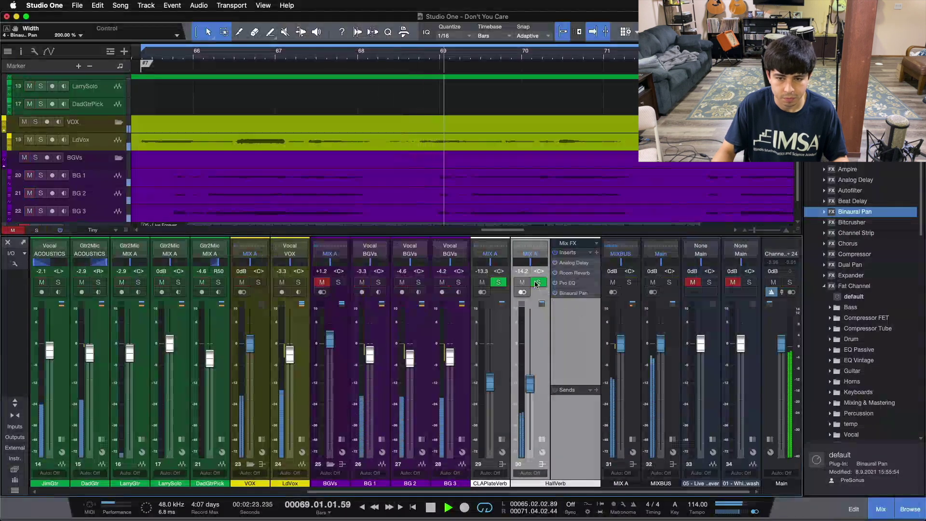
Step: Audition LdVox soloed, remove Binaural Pan from HallVerb's inserts and stop playback
{"action": "key", "text": "s"}
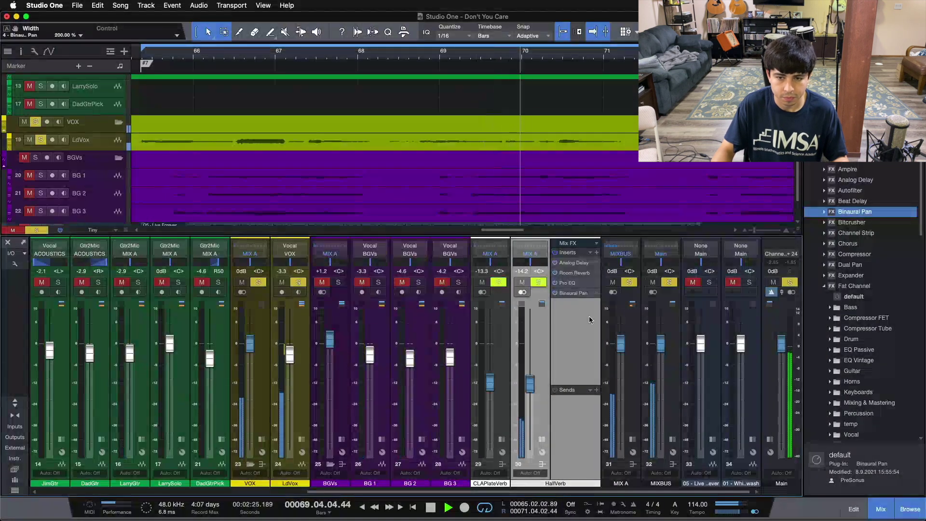
{"action": "right_click", "coordinate": [556, 293]}
{"action": "left_click", "coordinate": [571, 384]}
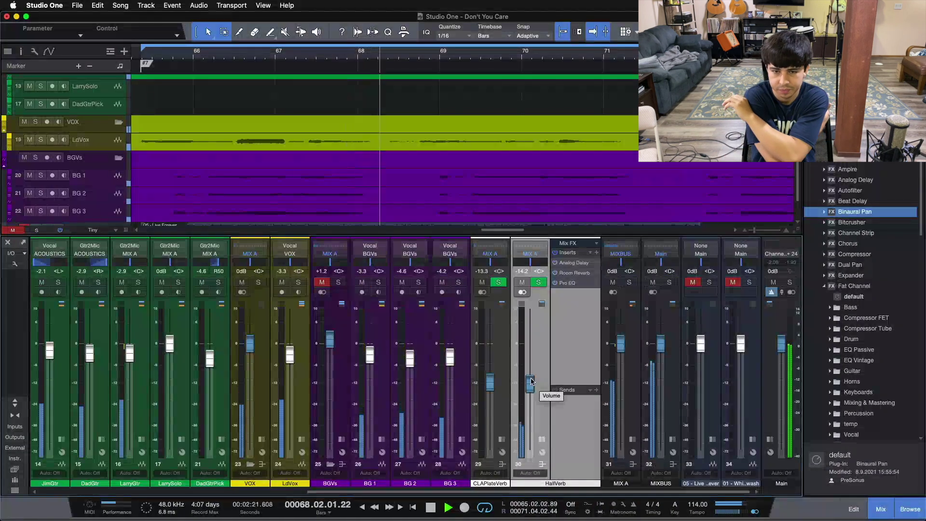
{"action": "key", "text": "space"}
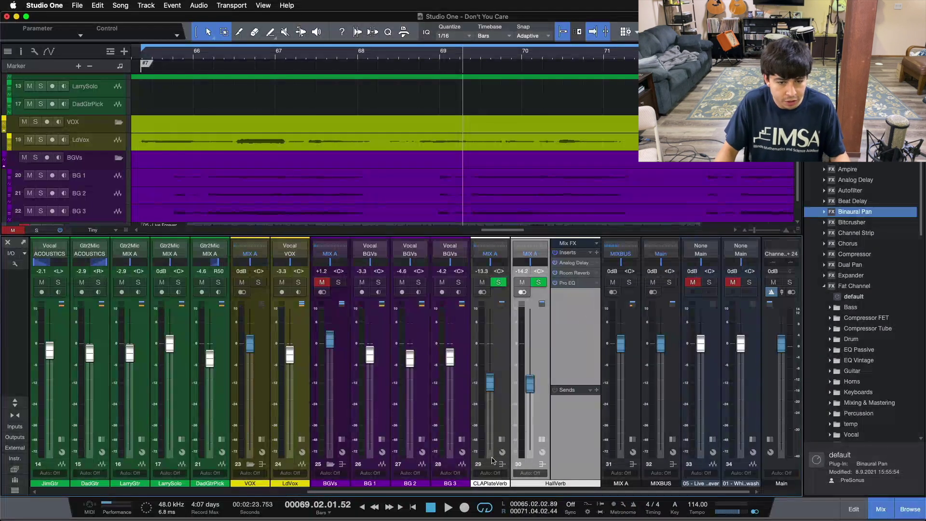
Step: Expand HallVerb's channel strip, review its Room Reverb settings and close the plug-in window
{"action": "scroll", "coordinate": [454, 434], "scroll_direction": "left", "scroll_amount": 3}
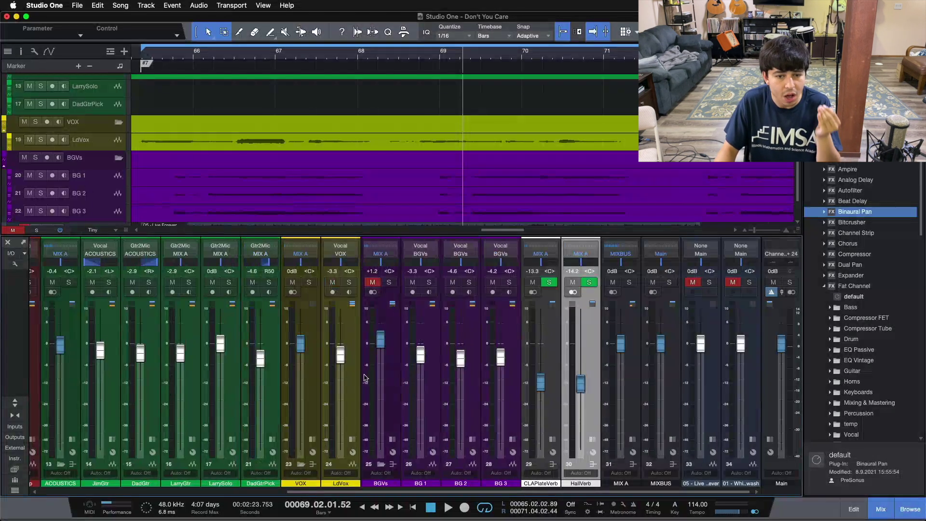
{"action": "left_click", "coordinate": [348, 386]}
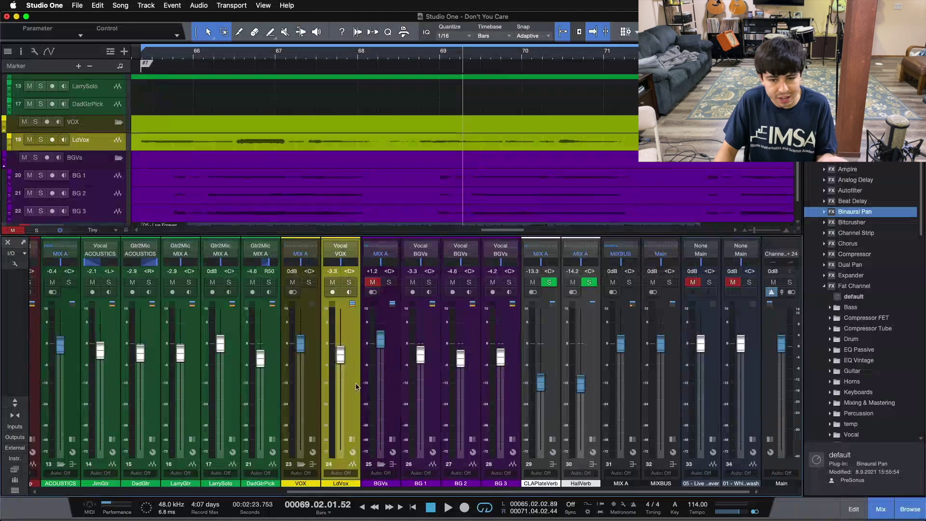
{"action": "left_click", "coordinate": [598, 415]}
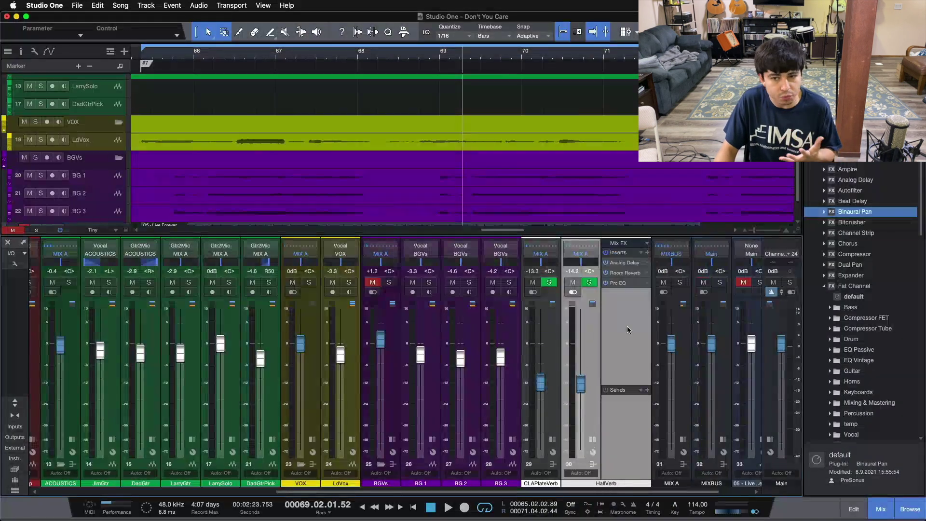
{"action": "left_click", "coordinate": [625, 272]}
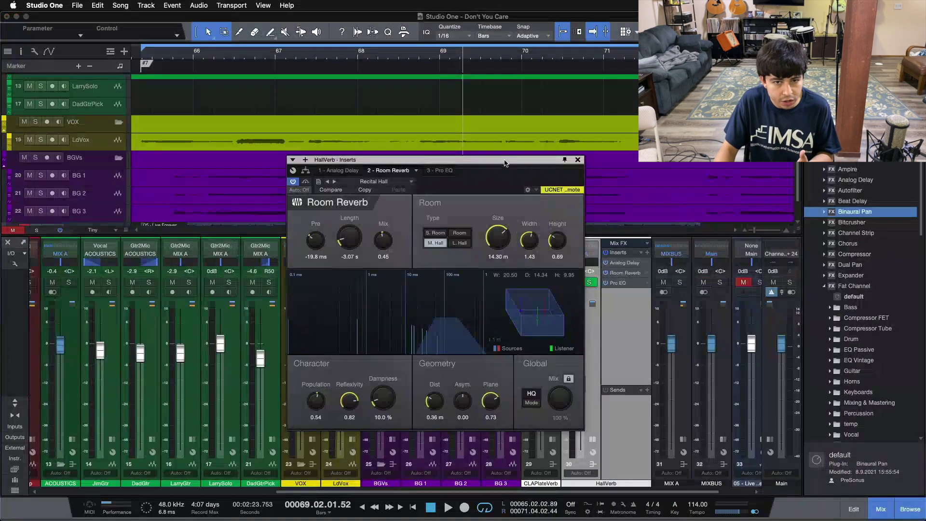
{"action": "left_click", "coordinate": [577, 159]}
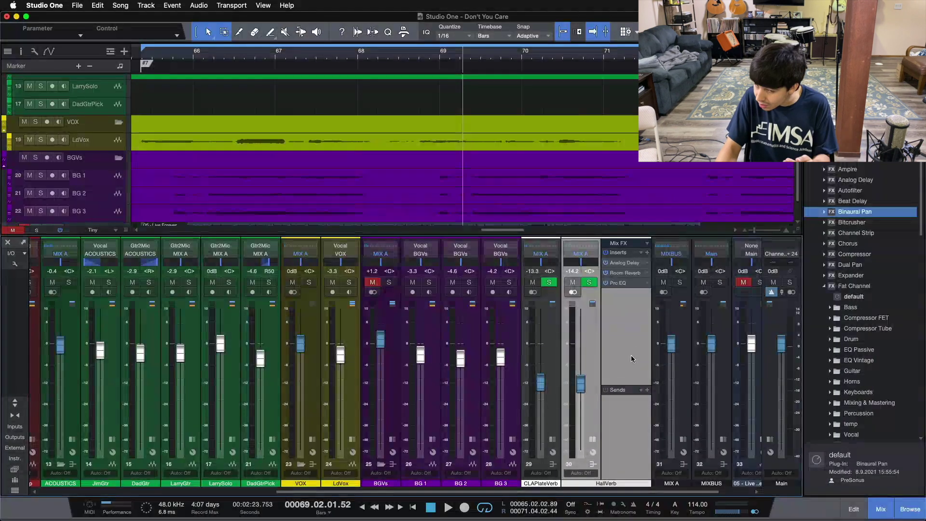
Step: Try the drive control in HallVerb's Analog Delay, leave it at 0.0 % and close the plug-in window
{"action": "left_click", "coordinate": [621, 264]}
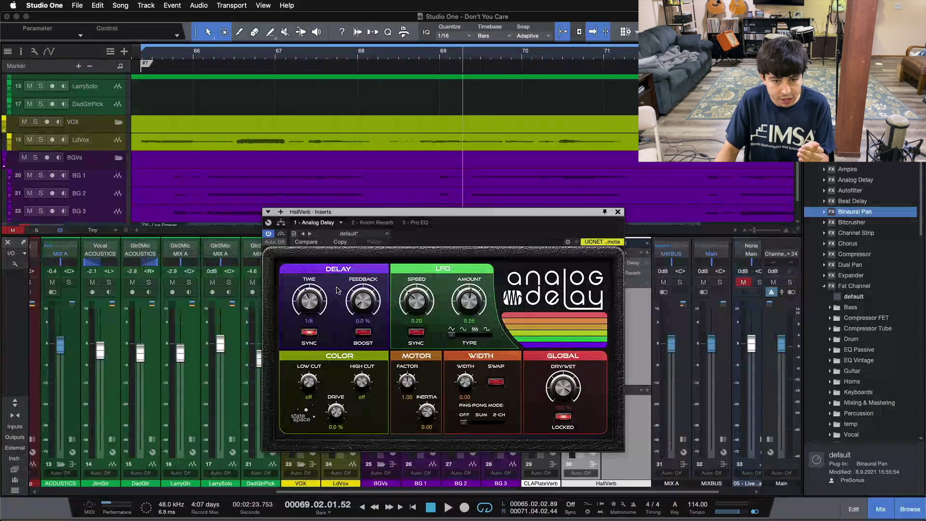
{"action": "left_click_drag", "start_coordinate": [336, 411], "coordinate": [333, 377]}
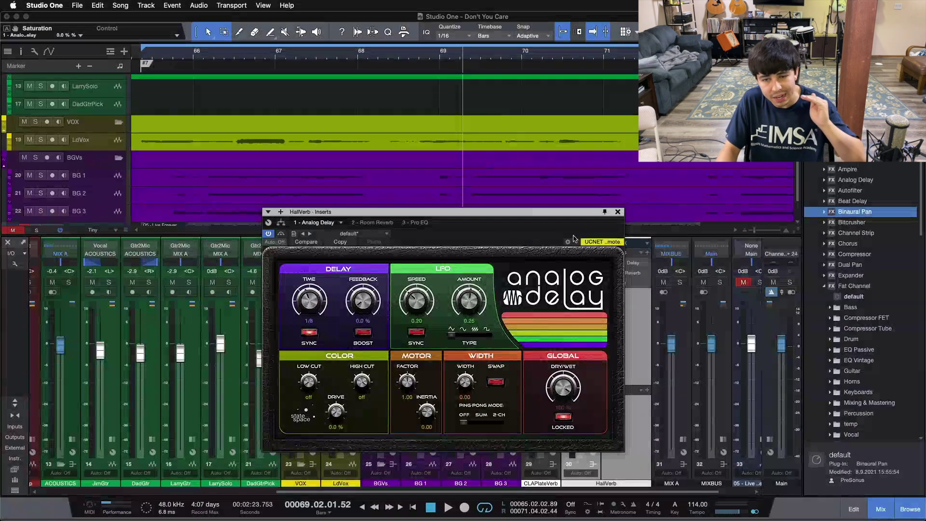
{"action": "left_click", "coordinate": [617, 211]}
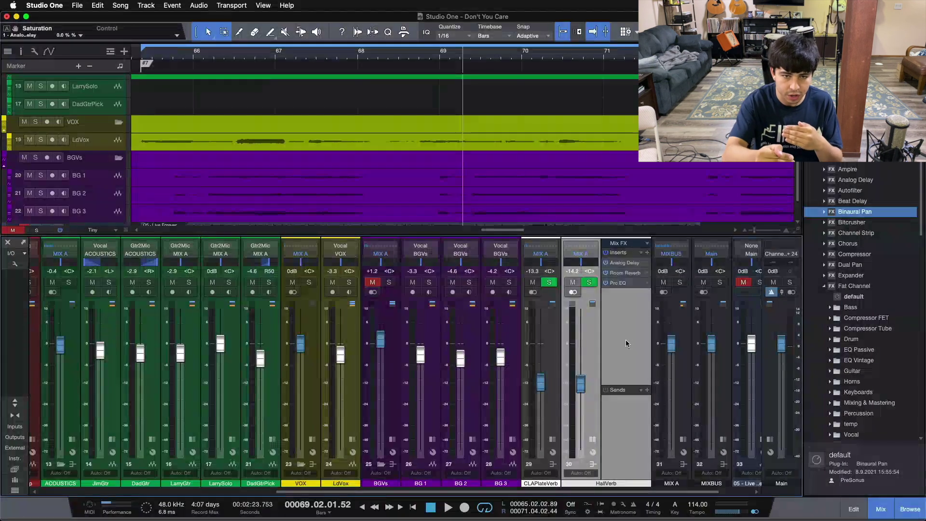
Step: Unmute the BGVs channel and play the mix from the loop start with HallVerb unmuted
{"action": "key", "text": "space"}
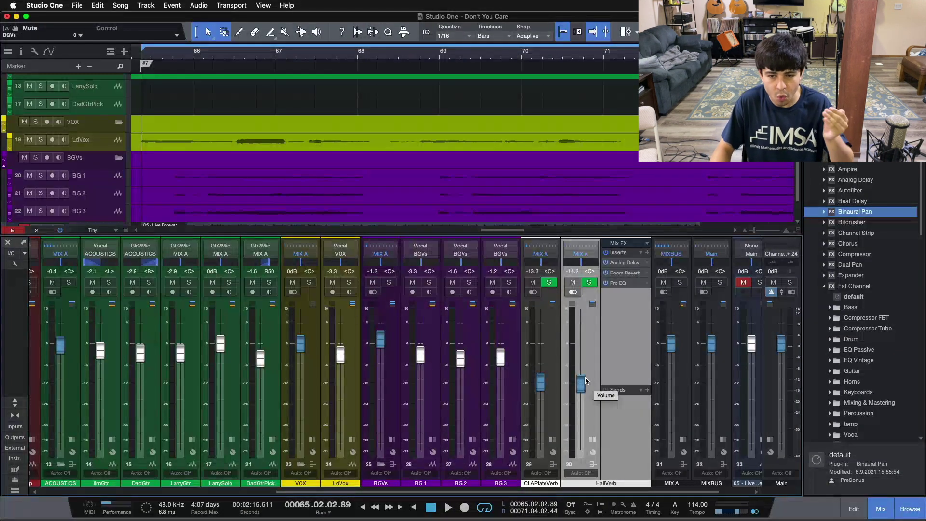
{"action": "left_click", "coordinate": [573, 283]}
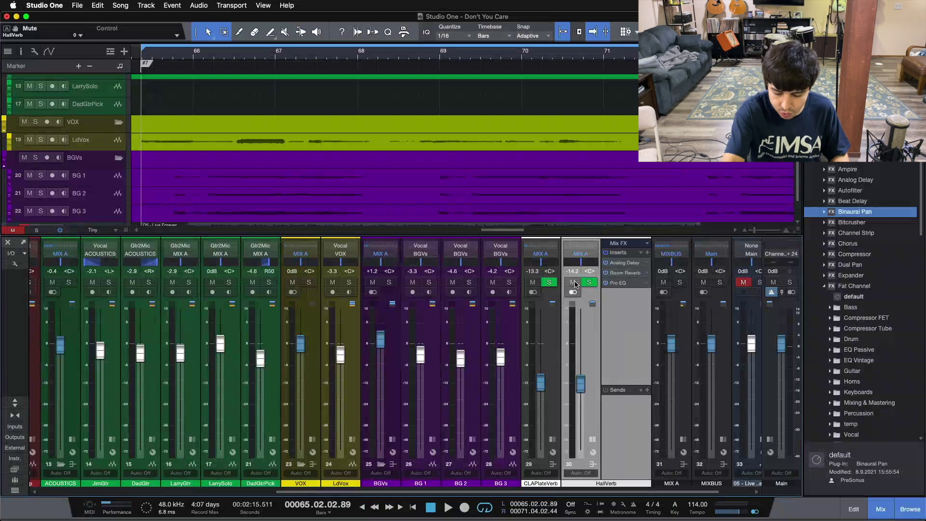
{"action": "key", "text": "space"}
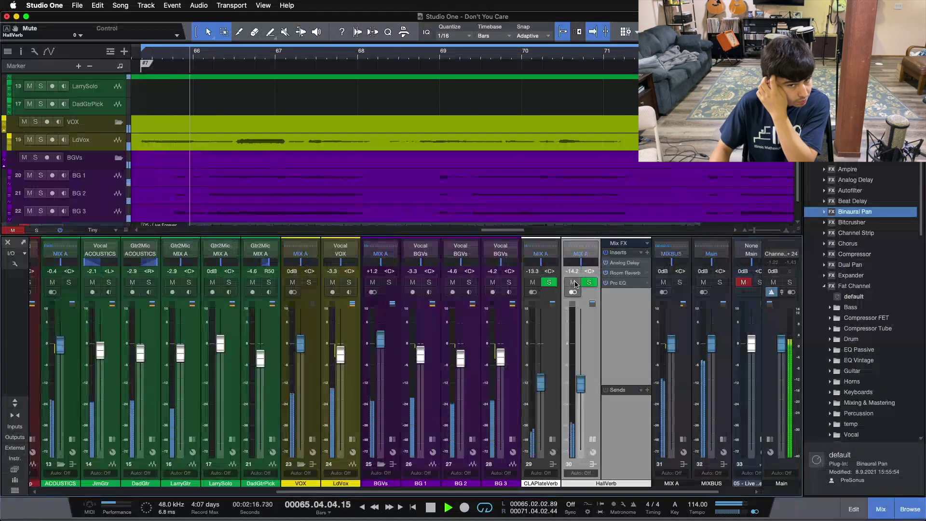
Step: Raise HallVerb's fader to about -12.5 dB during playback, toggling its mute to compare the mix with and without it, and stop playback
{"action": "left_click_drag", "start_coordinate": [581, 383], "coordinate": [584, 378]}
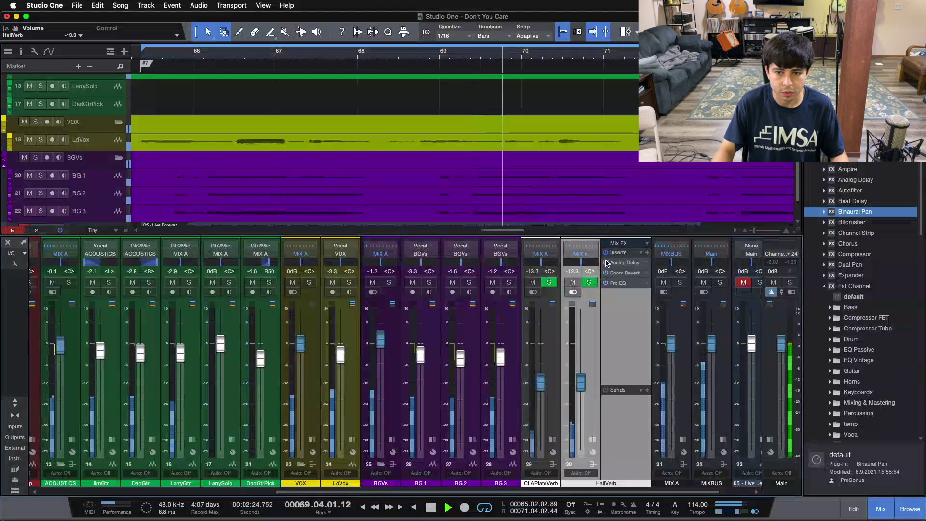
{"action": "left_click", "coordinate": [573, 283]}
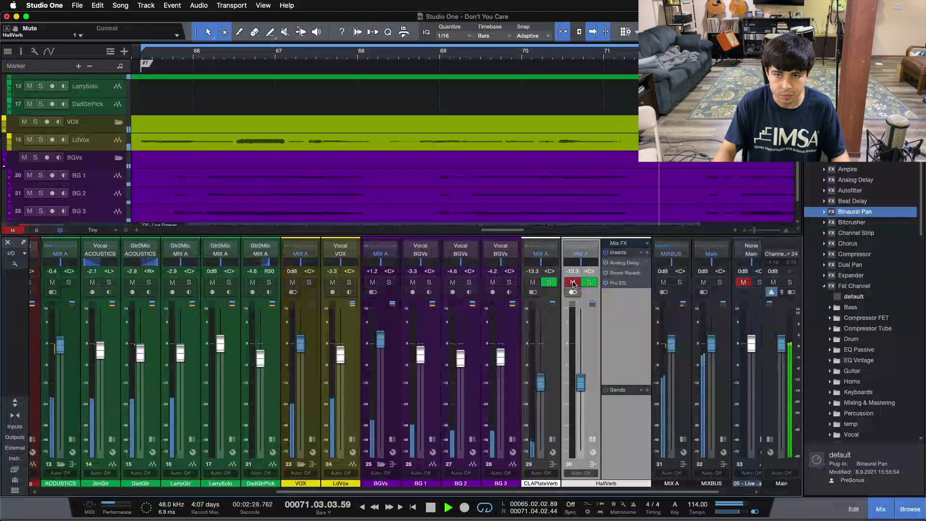
{"action": "left_click", "coordinate": [573, 283]}
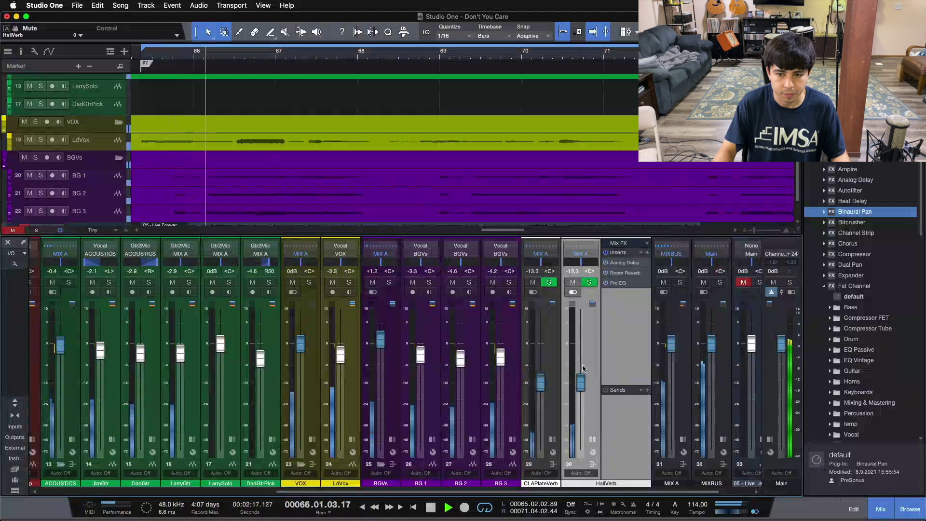
{"action": "left_click_drag", "start_coordinate": [585, 377], "coordinate": [585, 375]}
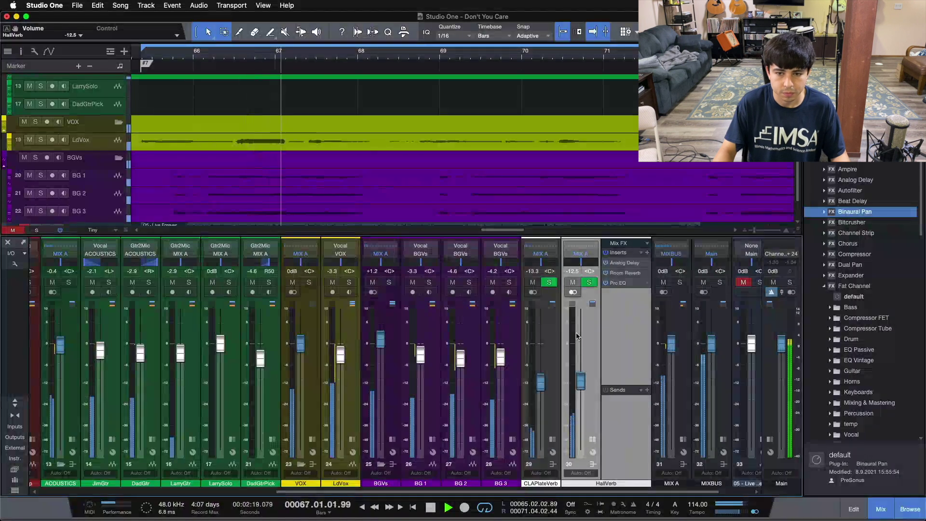
{"action": "left_click", "coordinate": [573, 283]}
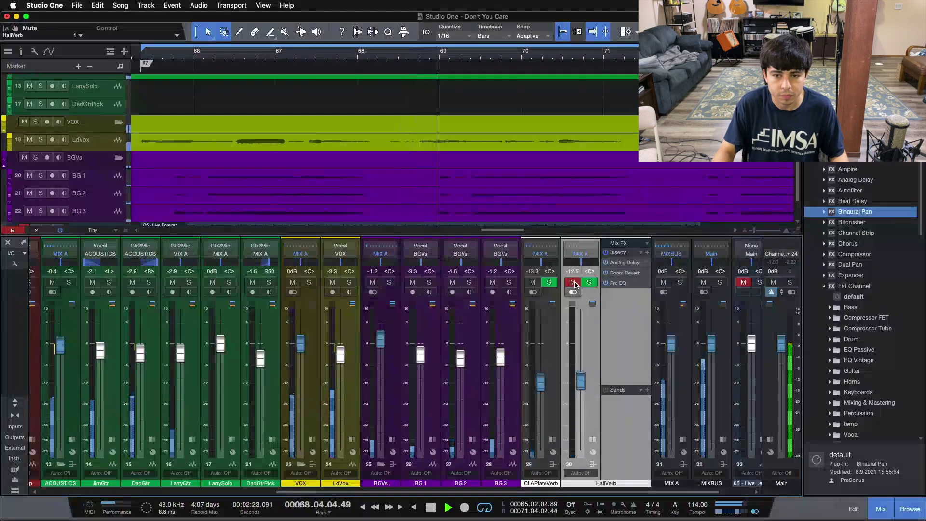
{"action": "left_click", "coordinate": [574, 283]}
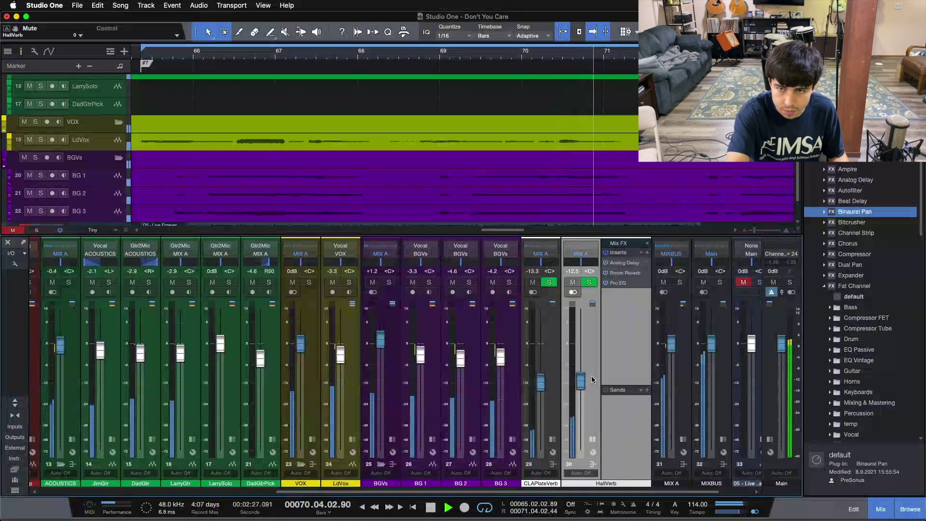
{"action": "key", "text": "space"}
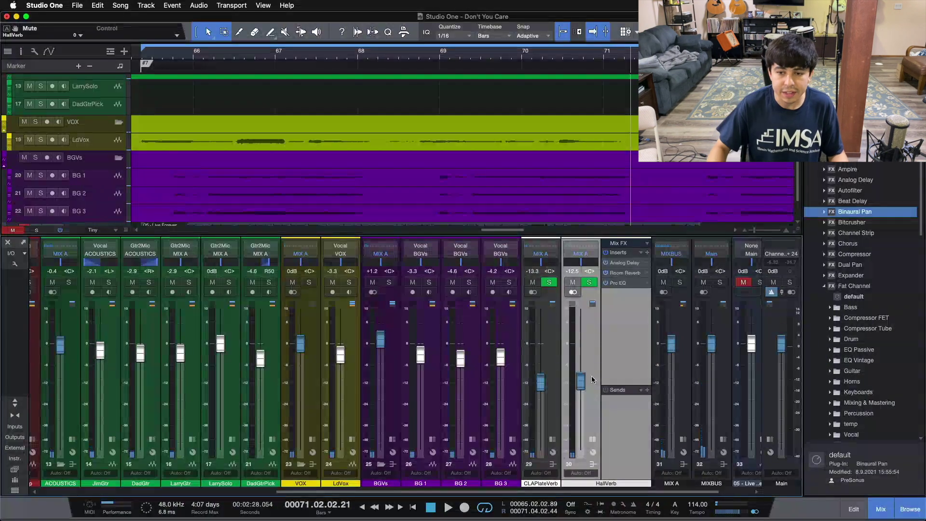
Step: Open HallVerb's Room Reverb and switch to its Analog Delay to review the reverb and pre-delay settings
{"action": "left_click", "coordinate": [632, 274]}
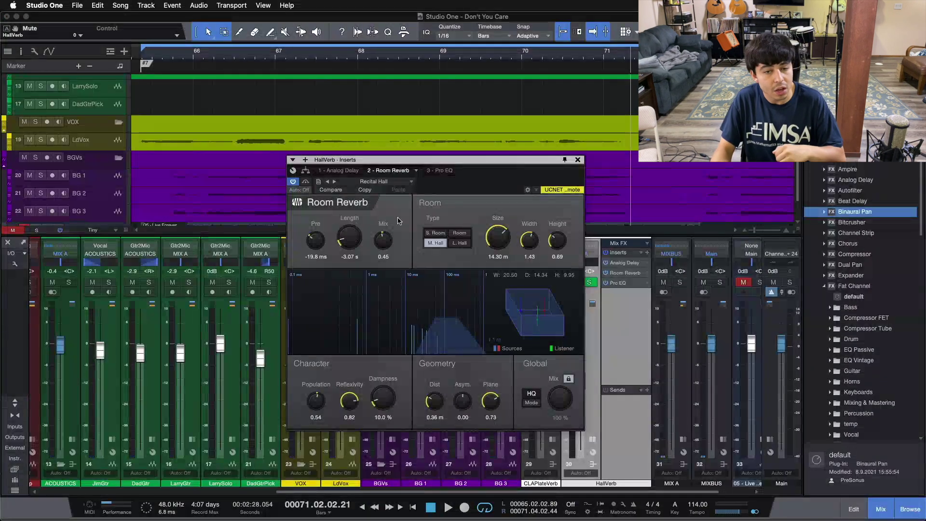
{"action": "left_click", "coordinate": [344, 171]}
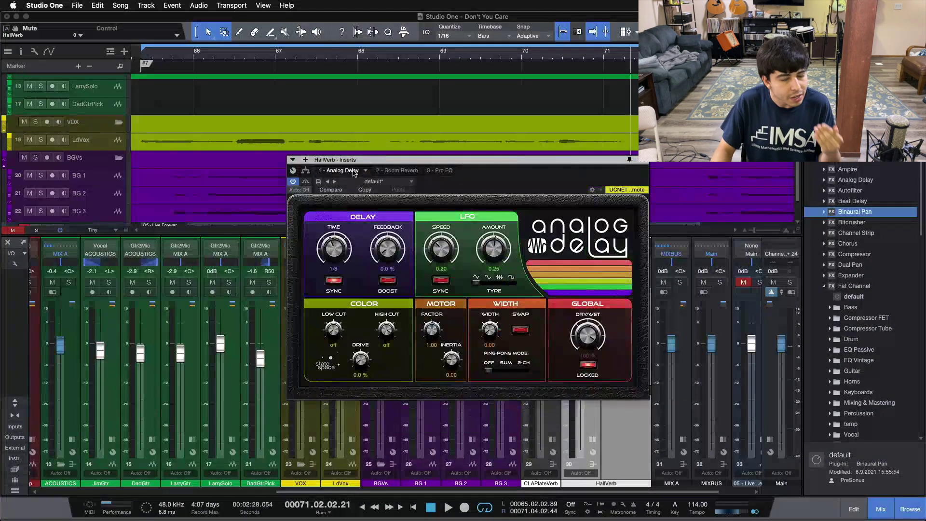